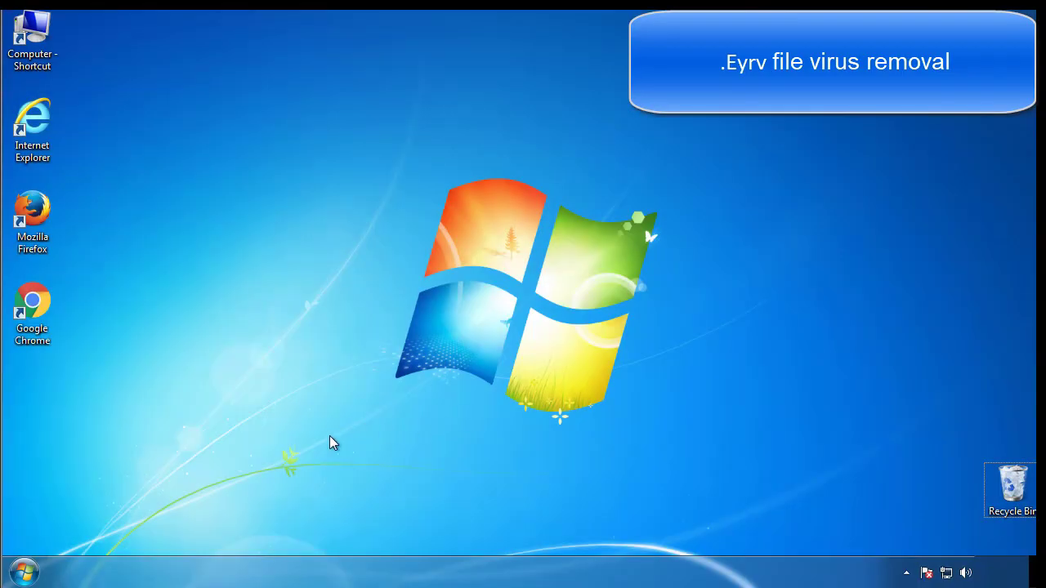
Step: Enable Safe boot with the Minimal option in System Configuration (msconfig), restart the computer, and dismiss the safe mode help window
{"action": "left_click", "coordinate": [32, 570]}
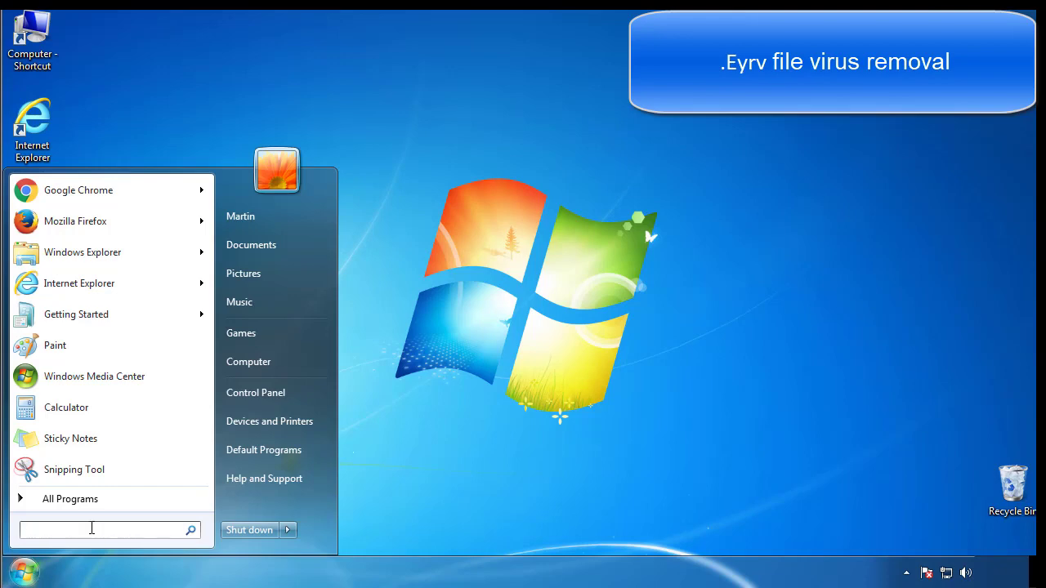
{"action": "type", "text": "msconfig"}
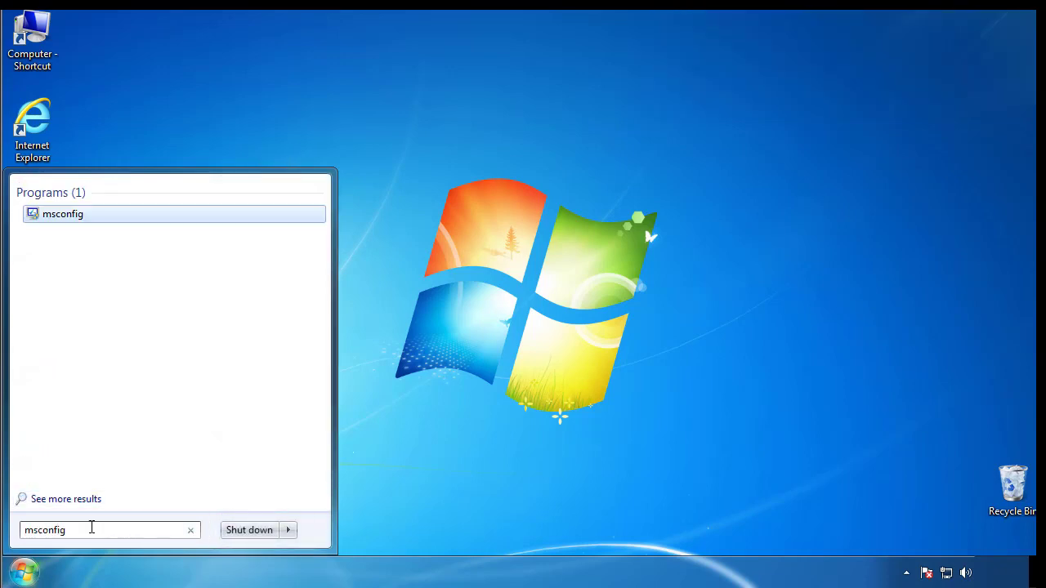
{"action": "key", "text": "Return"}
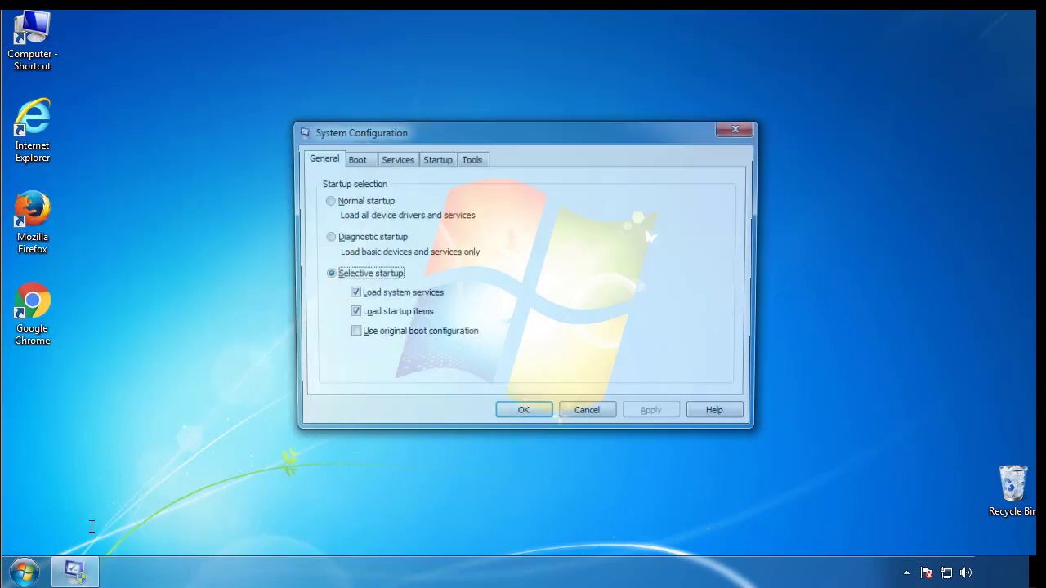
{"action": "left_click", "coordinate": [353, 159]}
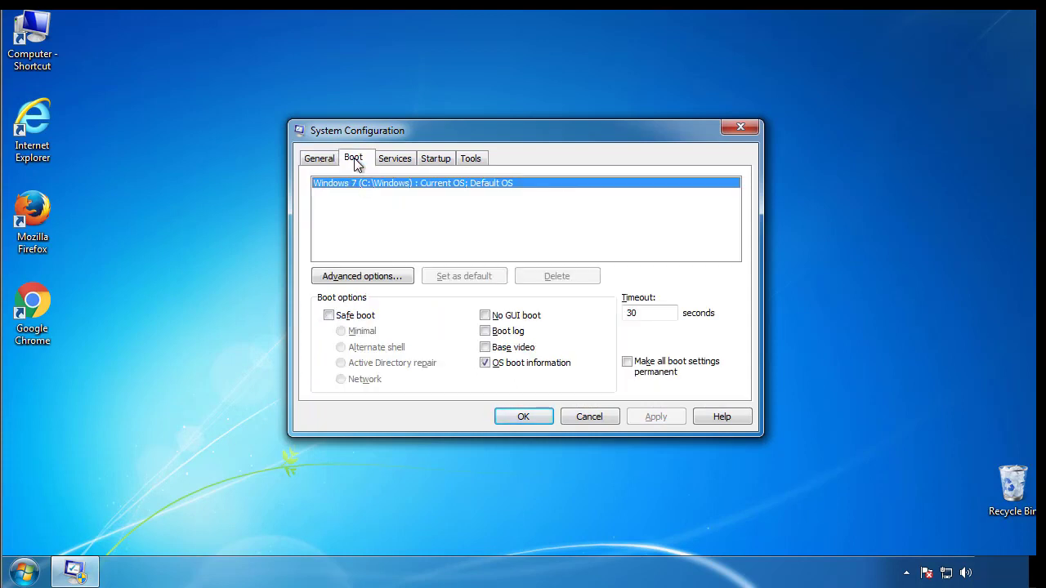
{"action": "left_click", "coordinate": [328, 315]}
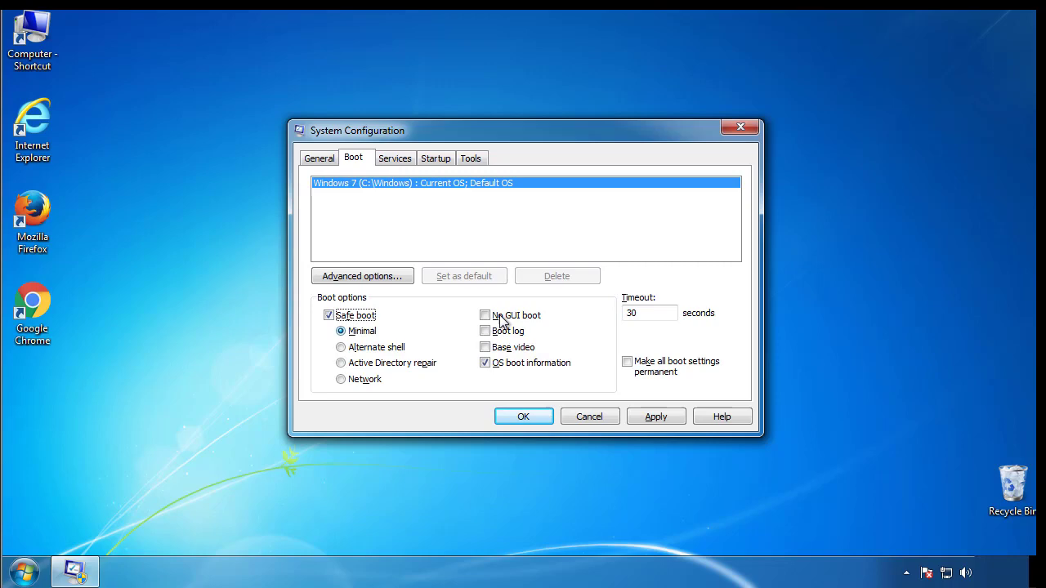
{"action": "left_click", "coordinate": [539, 423]}
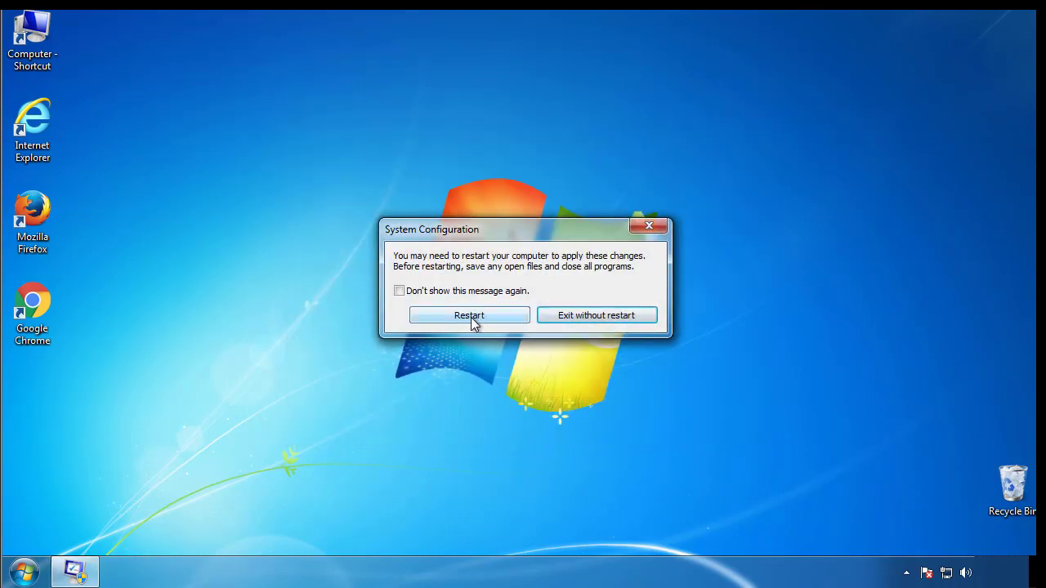
{"action": "left_click", "coordinate": [472, 317]}
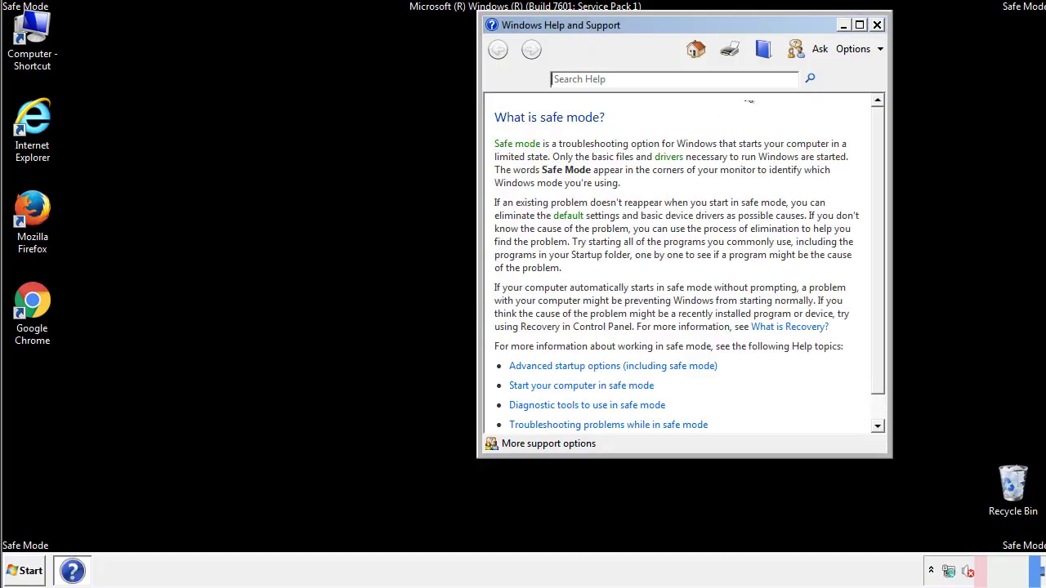
{"action": "left_click", "coordinate": [877, 24]}
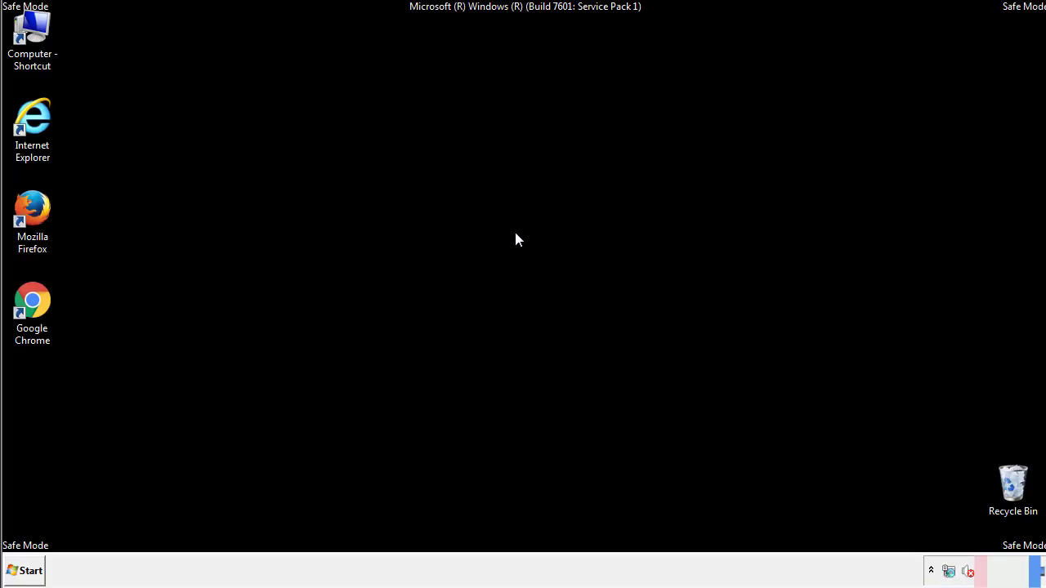
Step: Make sure Folder Options is set to show hidden files, folders, and drives, apply it, and close the Control Panel
{"action": "left_click", "coordinate": [30, 569]}
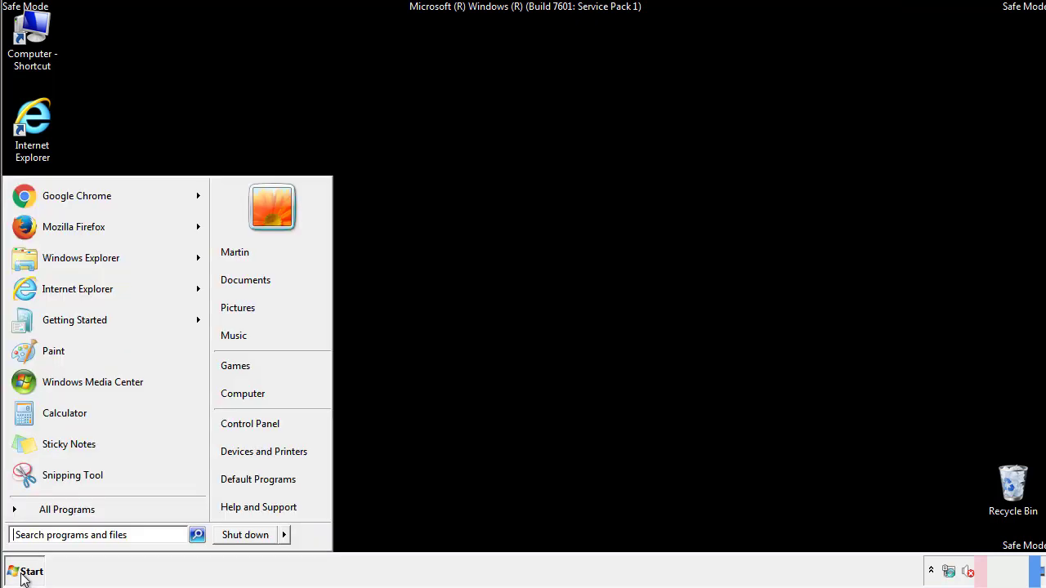
{"action": "left_click", "coordinate": [262, 420]}
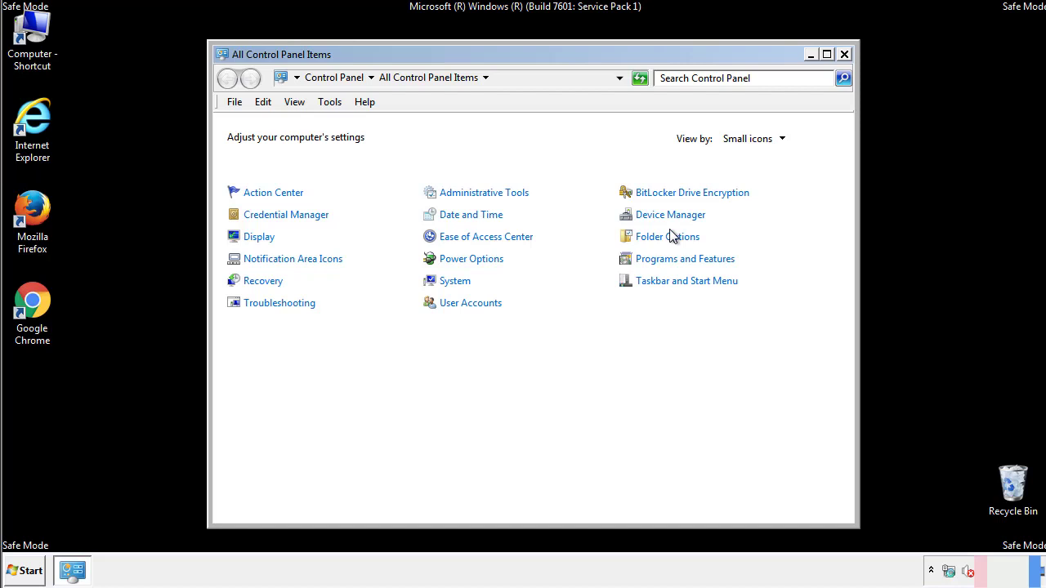
{"action": "left_click", "coordinate": [668, 237]}
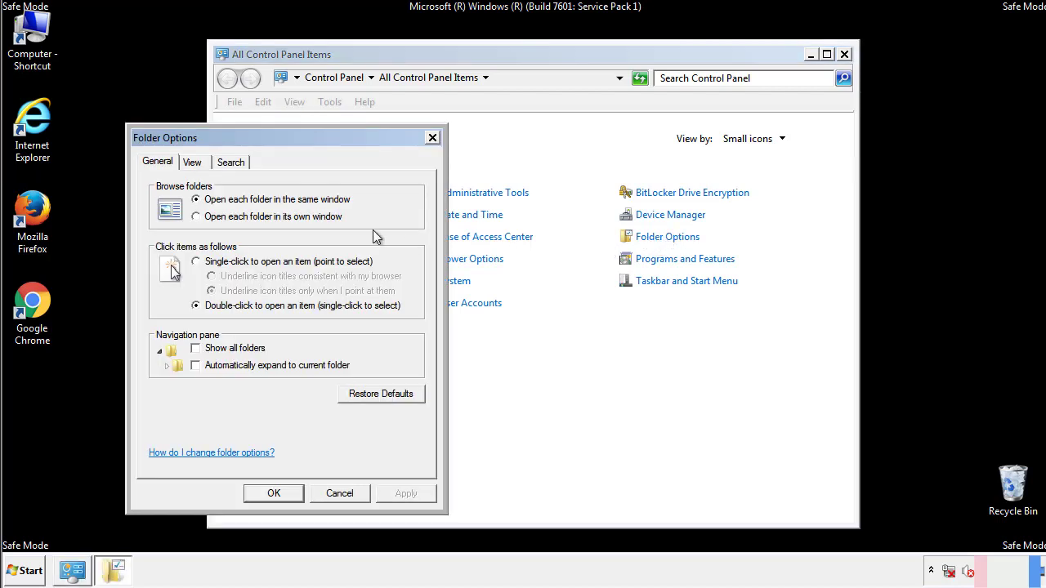
{"action": "left_click", "coordinate": [194, 165]}
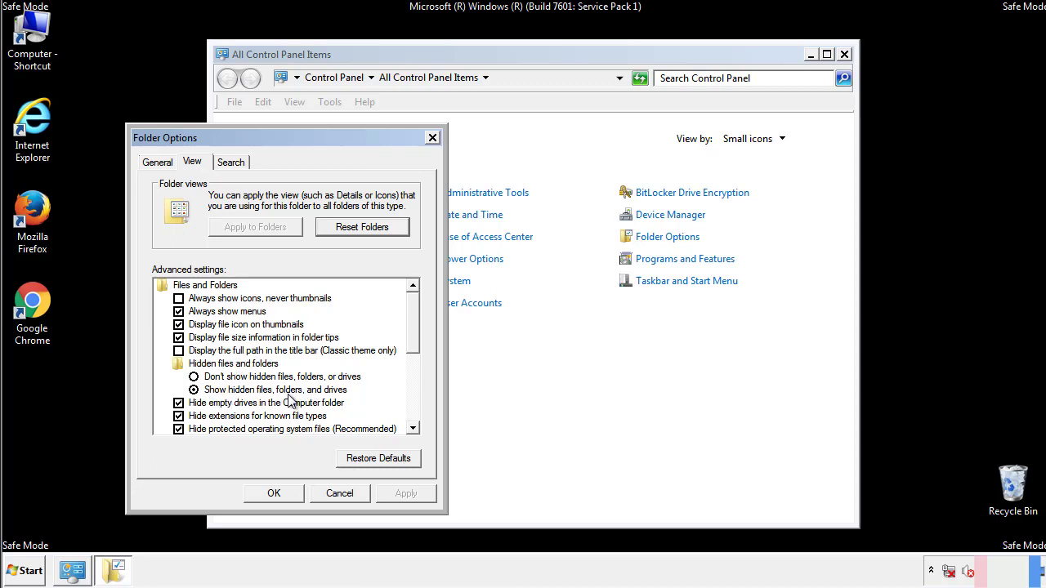
{"action": "left_click", "coordinate": [282, 492]}
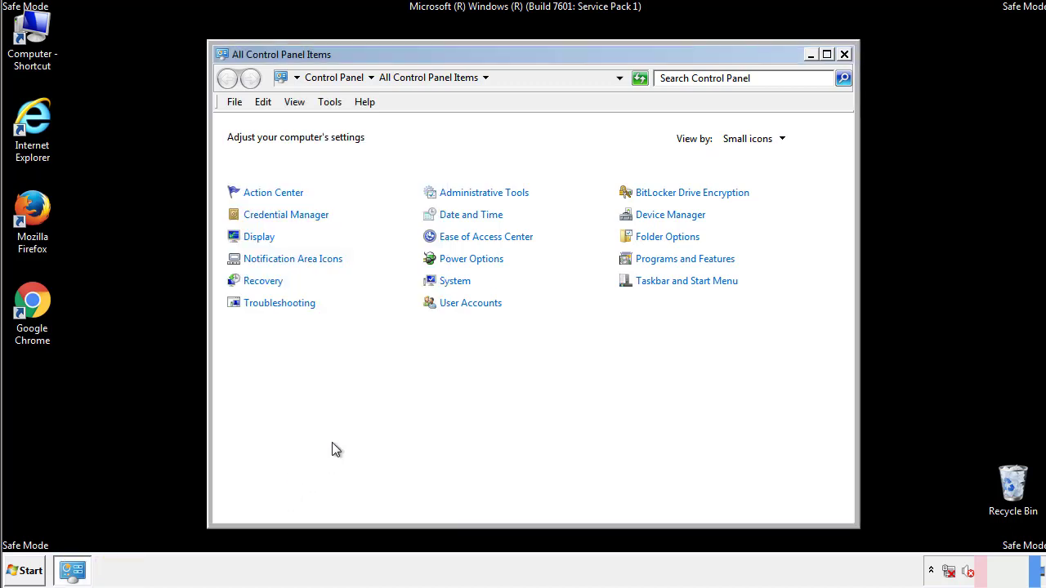
{"action": "left_click", "coordinate": [844, 54]}
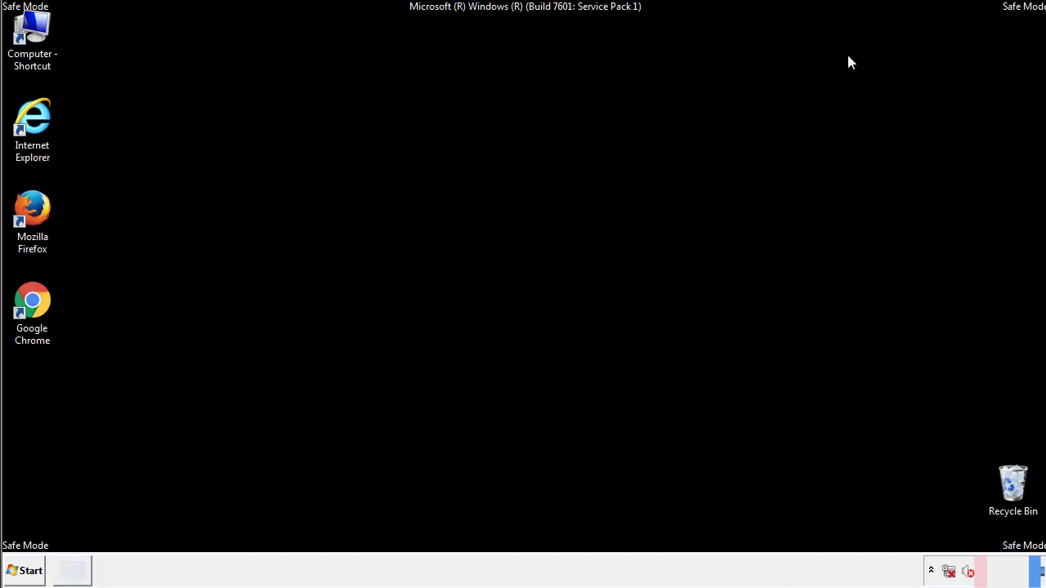
Step: Browse from Computer to the folder C:\Windows\System32\drivers\etc
{"action": "double_click", "coordinate": [43, 29]}
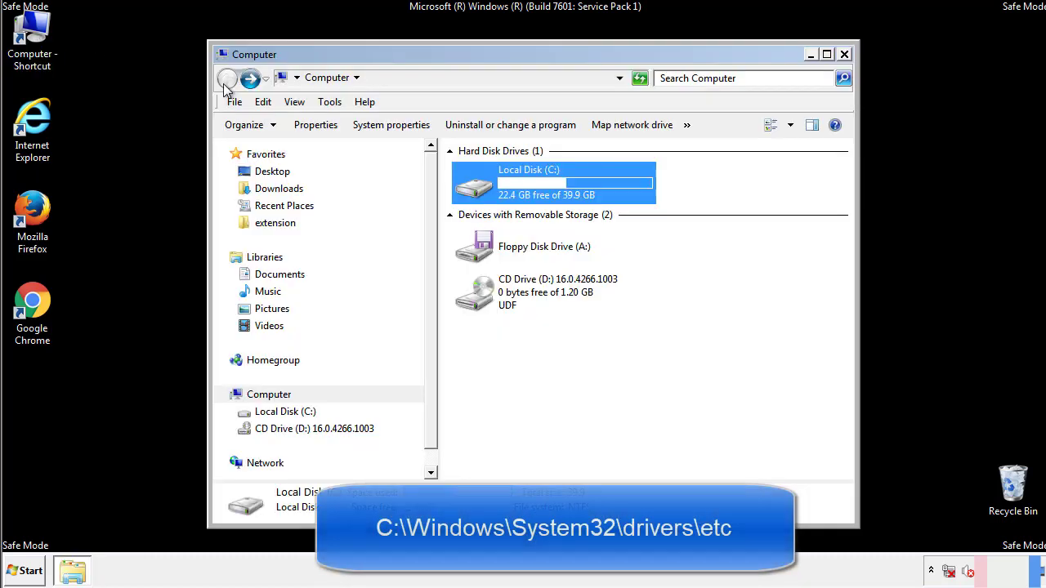
{"action": "double_click", "coordinate": [475, 188]}
{"action": "left_click", "coordinate": [478, 301]}
{"action": "double_click", "coordinate": [478, 300]}
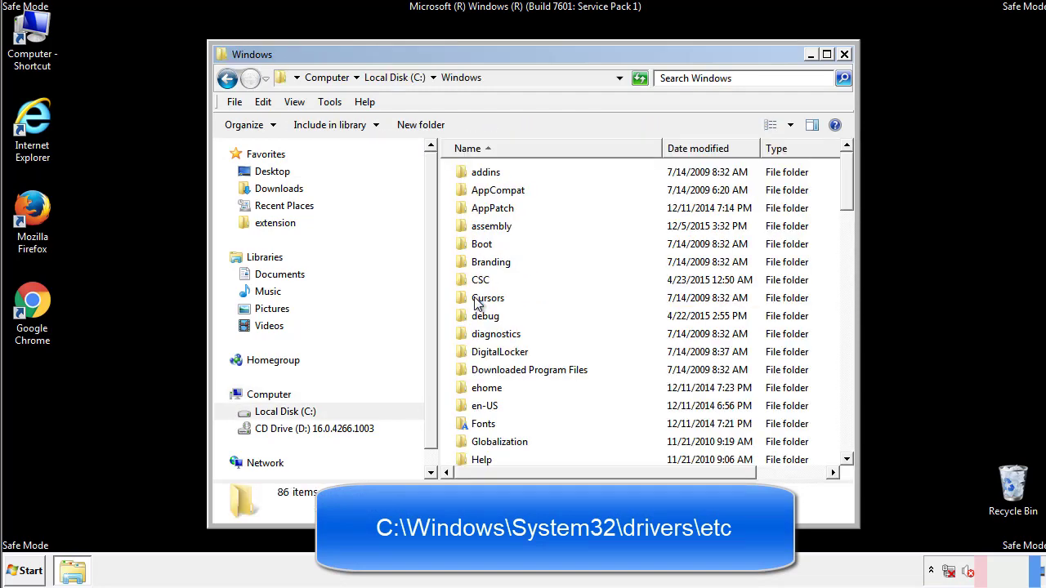
{"action": "scroll", "coordinate": [480, 363], "scroll_direction": "down", "scroll_amount": 2}
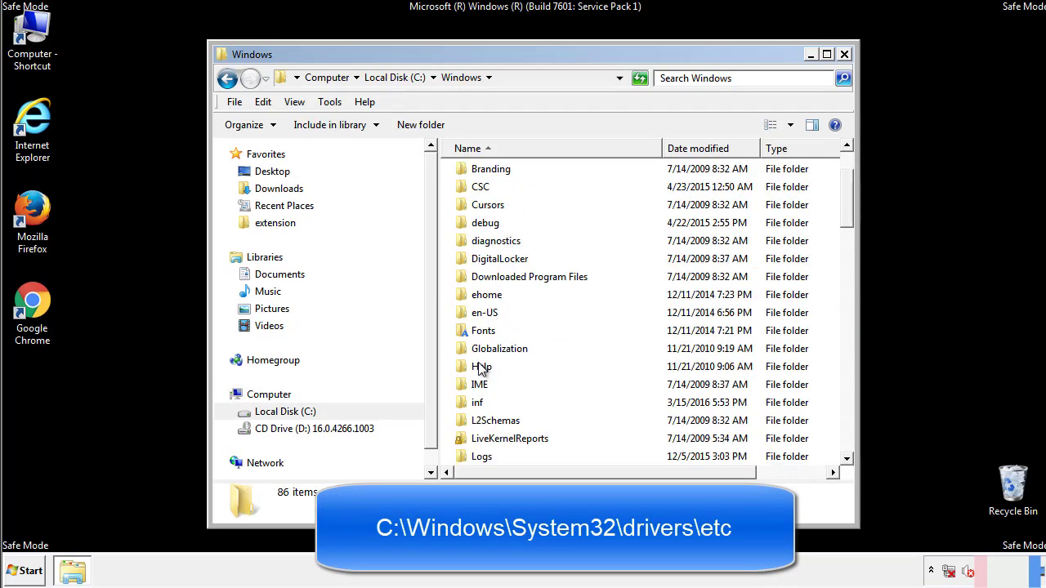
{"action": "scroll", "coordinate": [480, 370], "scroll_direction": "down", "scroll_amount": 7}
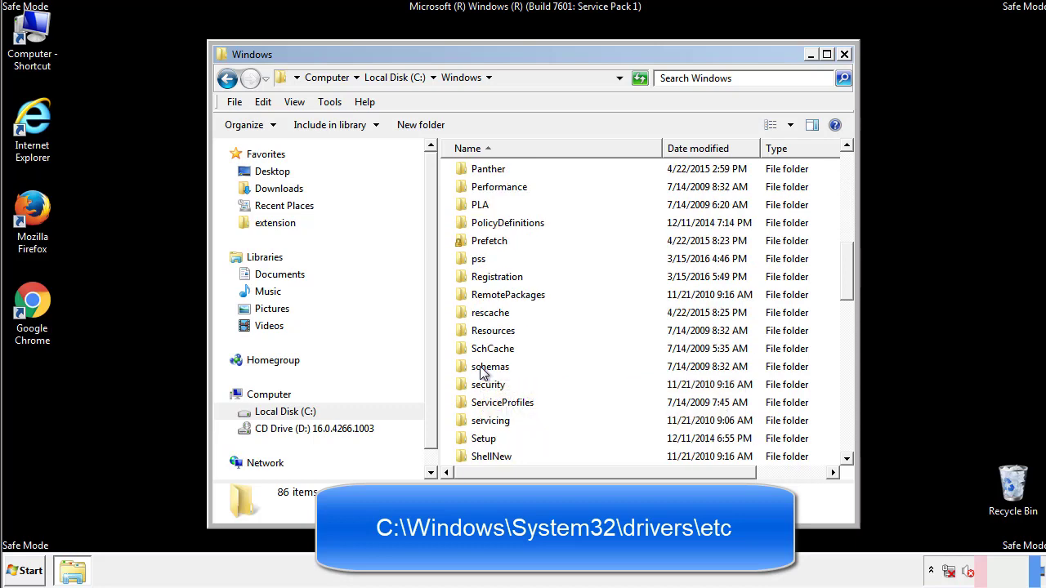
{"action": "scroll", "coordinate": [480, 370], "scroll_direction": "down", "scroll_amount": 2}
{"action": "double_click", "coordinate": [495, 423]}
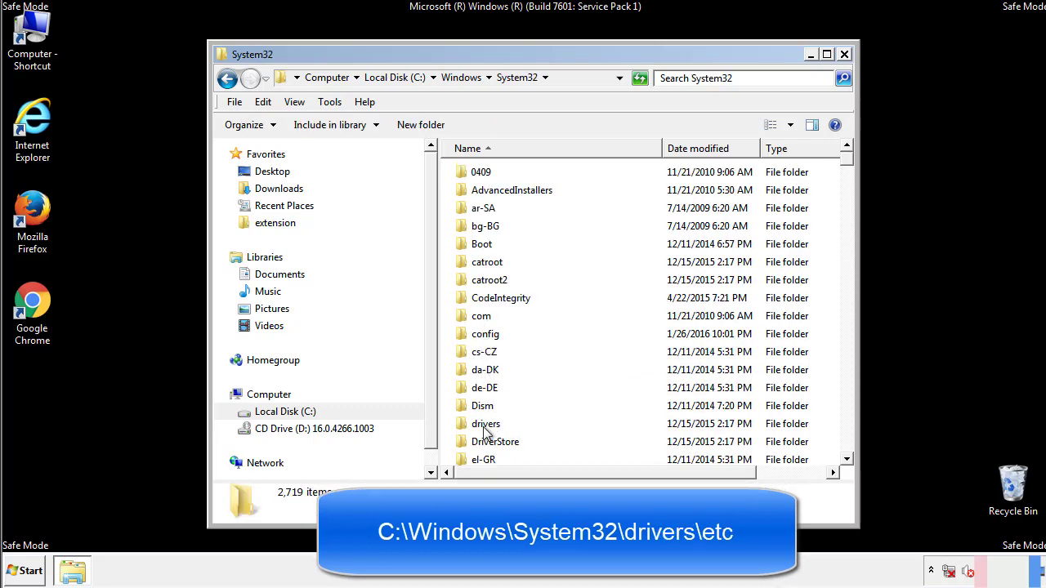
{"action": "double_click", "coordinate": [486, 424]}
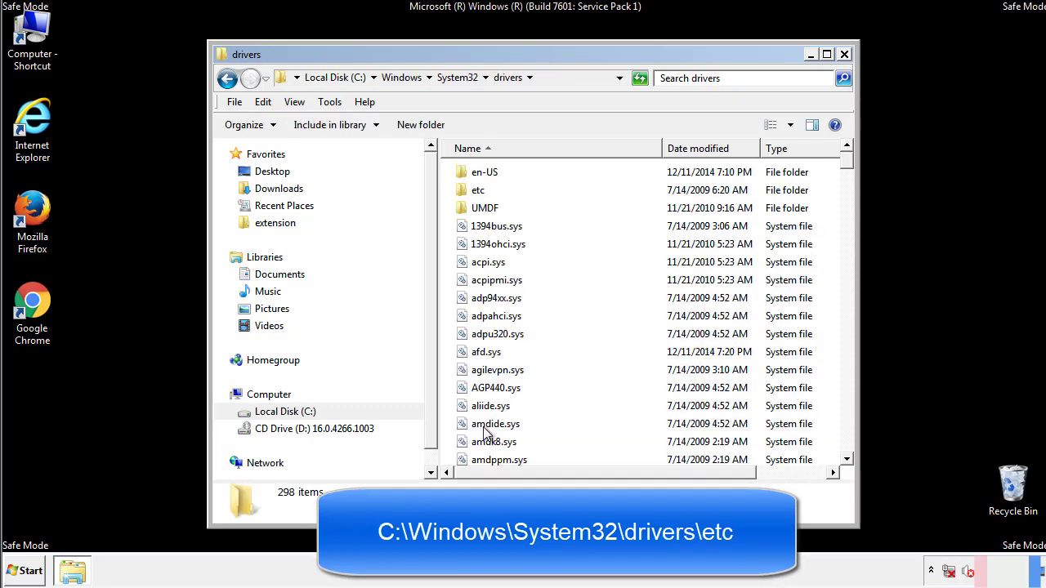
{"action": "double_click", "coordinate": [469, 196]}
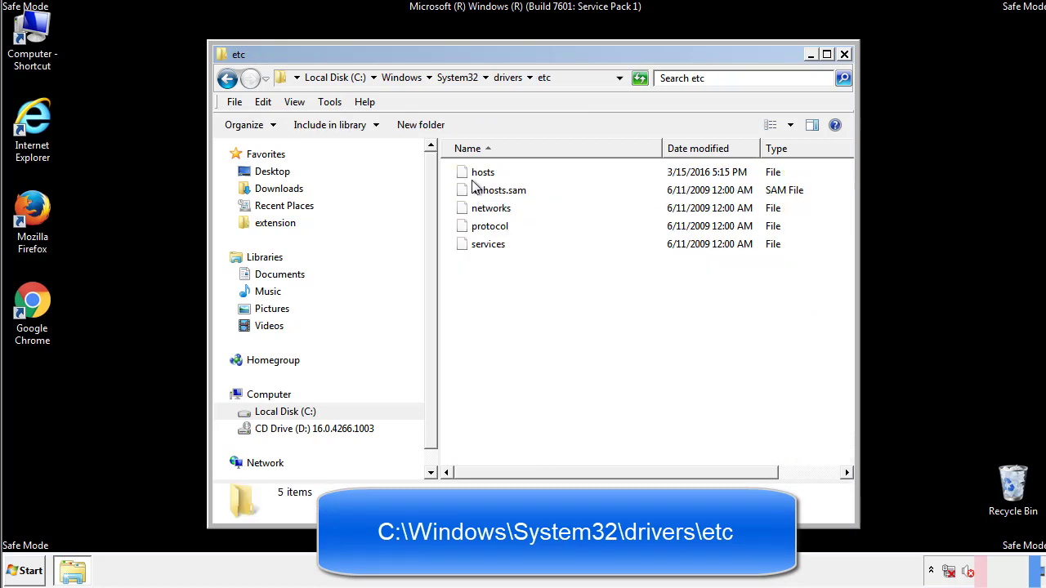
Step: Open the hosts file with Notepad and move its window fully into view
{"action": "double_click", "coordinate": [470, 174]}
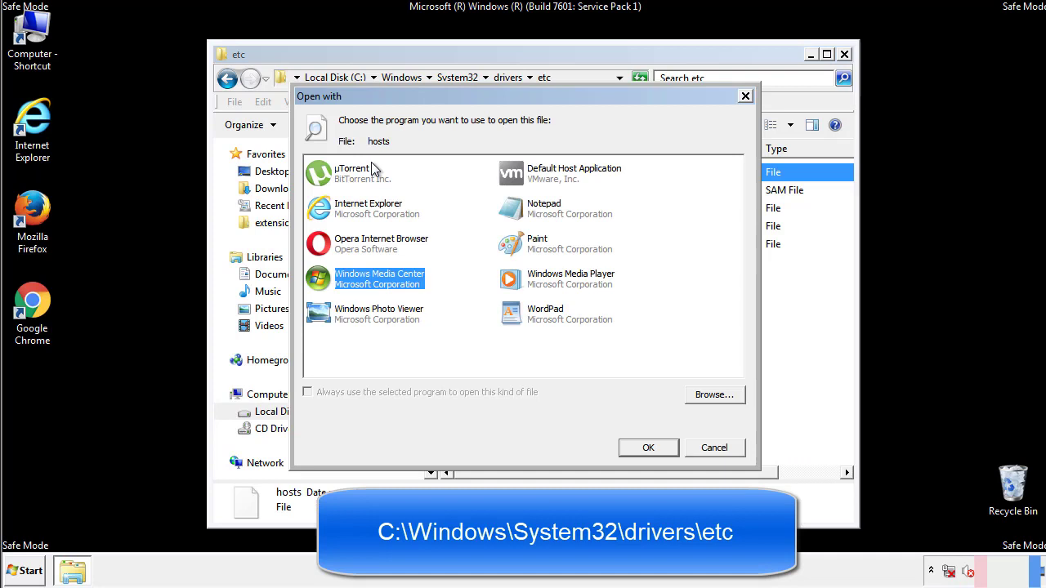
{"action": "left_click", "coordinate": [529, 214]}
{"action": "left_click", "coordinate": [647, 448]}
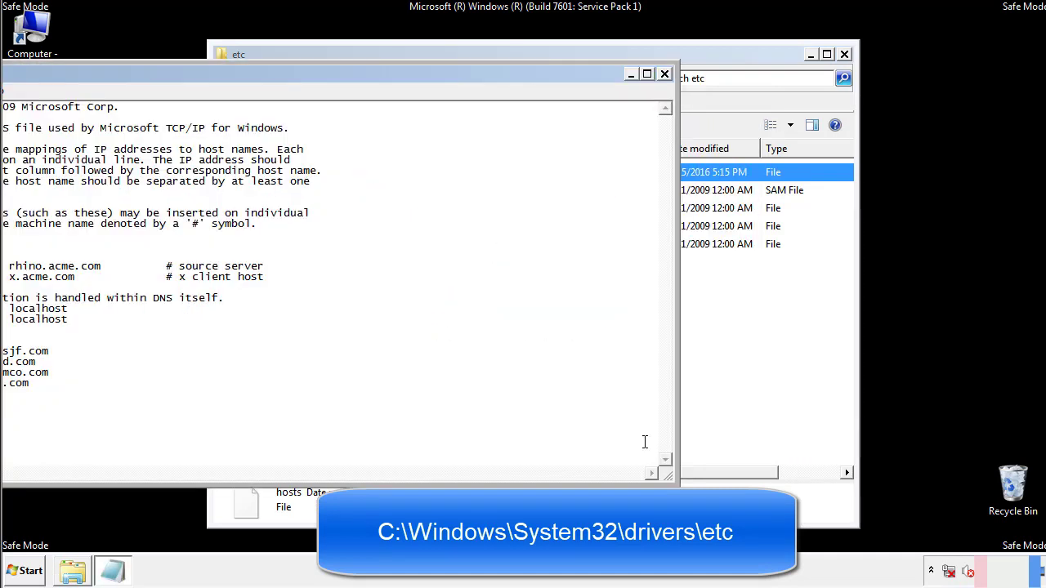
{"action": "left_click_drag", "start_coordinate": [427, 74], "coordinate": [665, 89]}
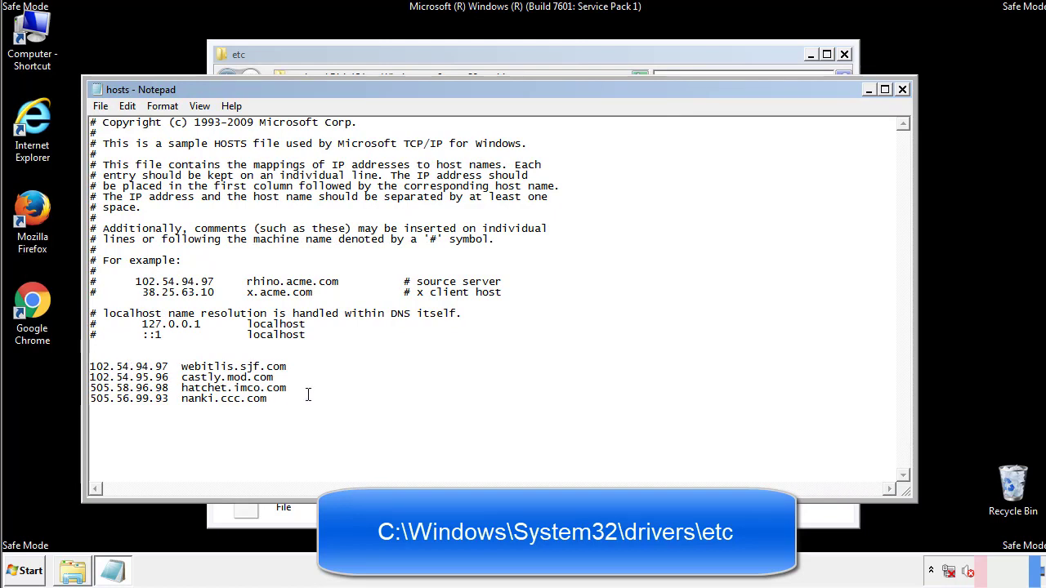
Step: Delete the four IP address entries below the localhost lines in hosts, save the file, and close the etc folder
{"action": "left_click_drag", "start_coordinate": [292, 400], "coordinate": [91, 364]}
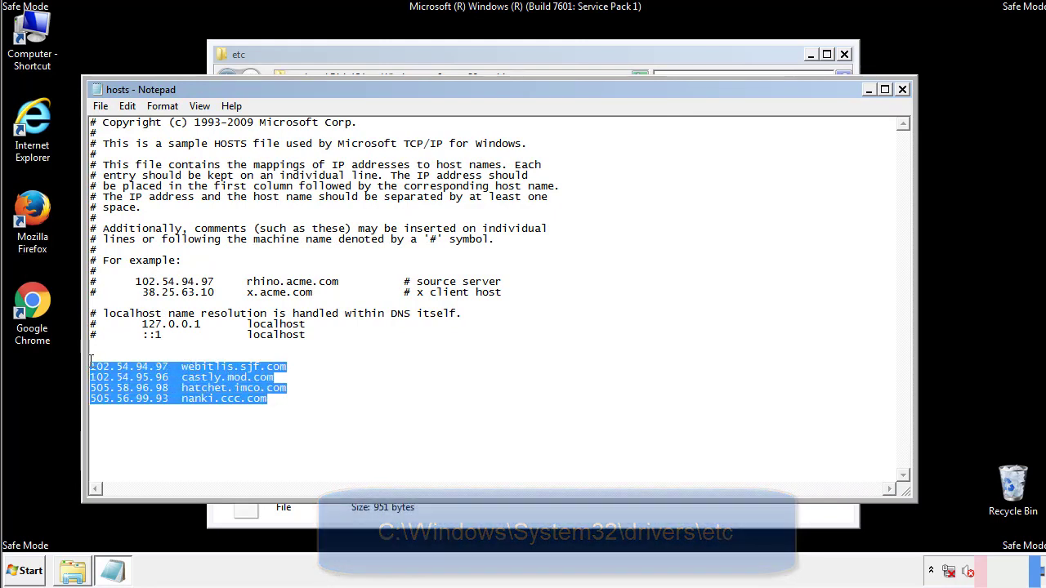
{"action": "key", "text": "Delete"}
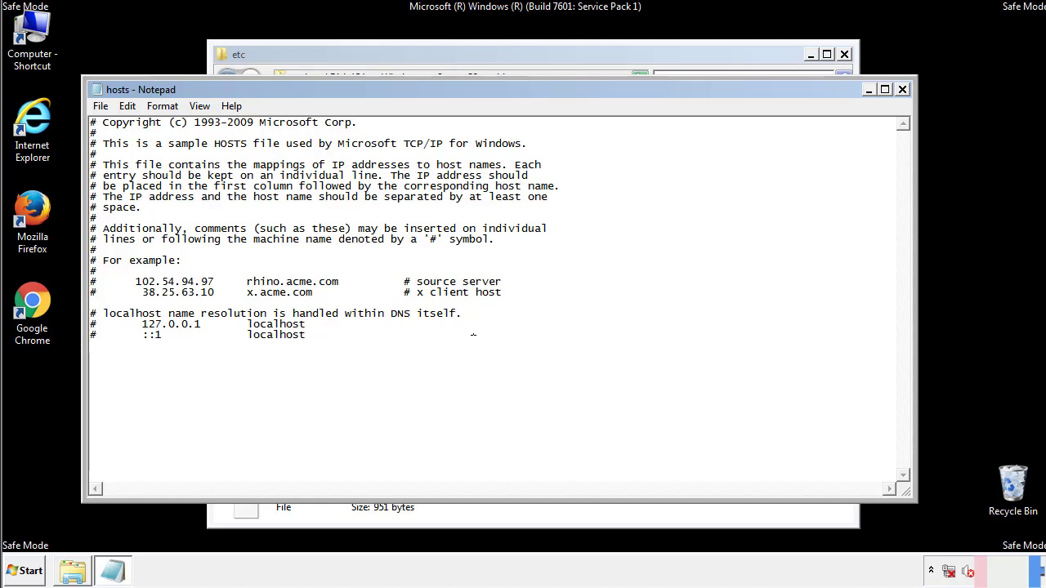
{"action": "left_click", "coordinate": [903, 89]}
{"action": "left_click", "coordinate": [458, 298]}
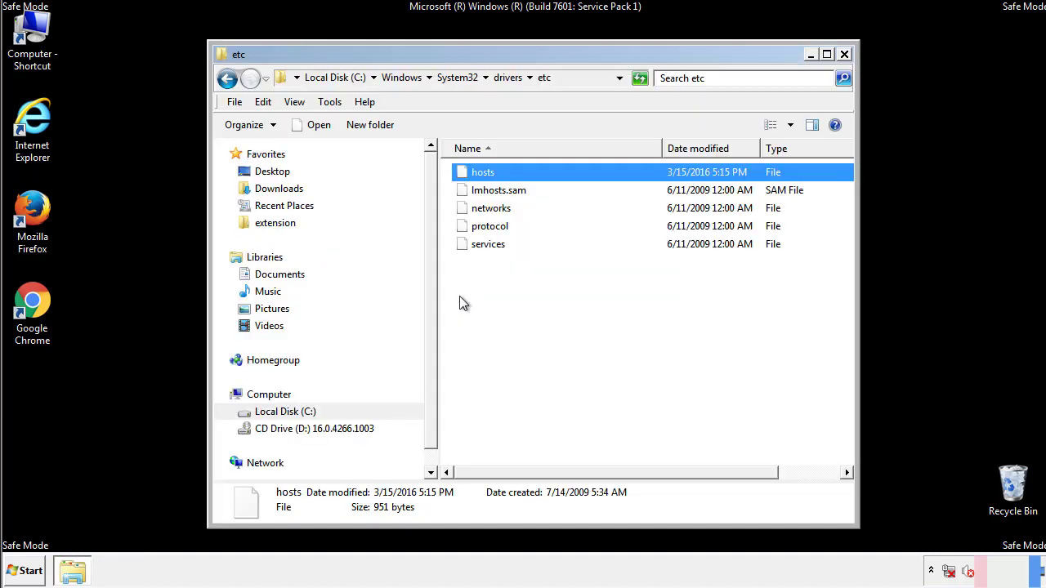
{"action": "left_click", "coordinate": [459, 298]}
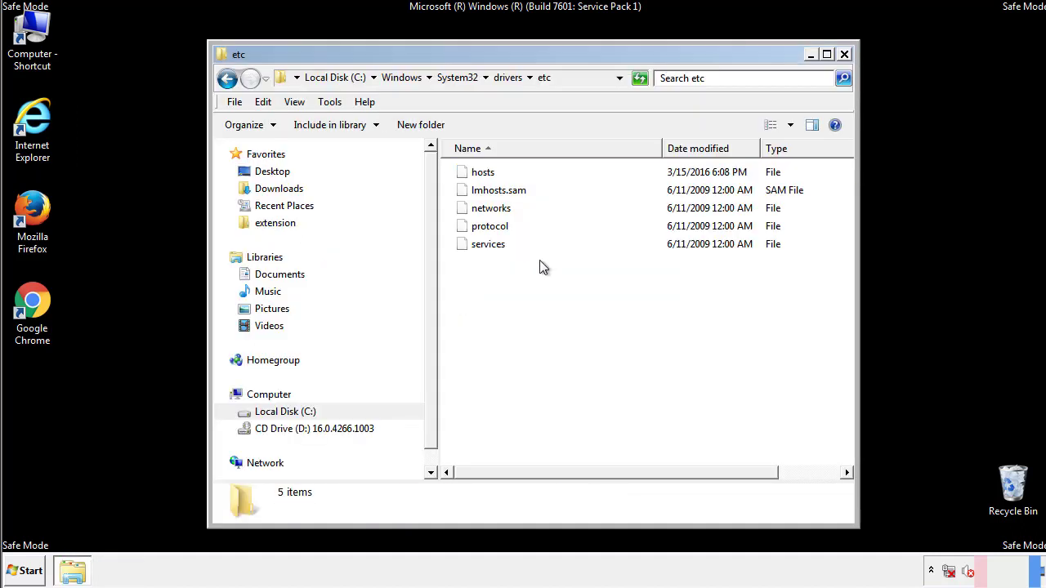
{"action": "left_click", "coordinate": [844, 55]}
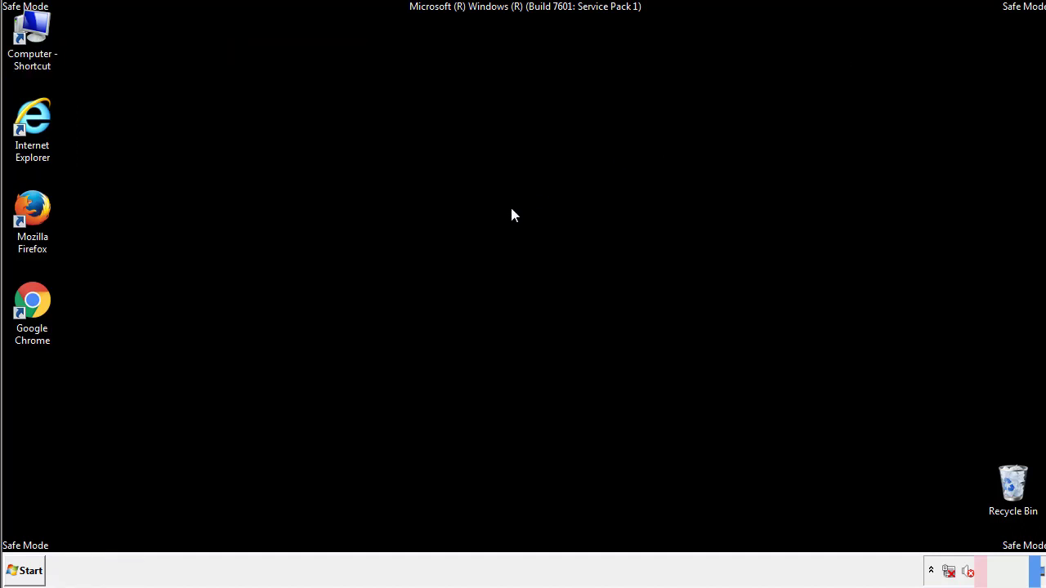
Step: Open the current user's Startup folder from the list of all programs
{"action": "left_click", "coordinate": [26, 570]}
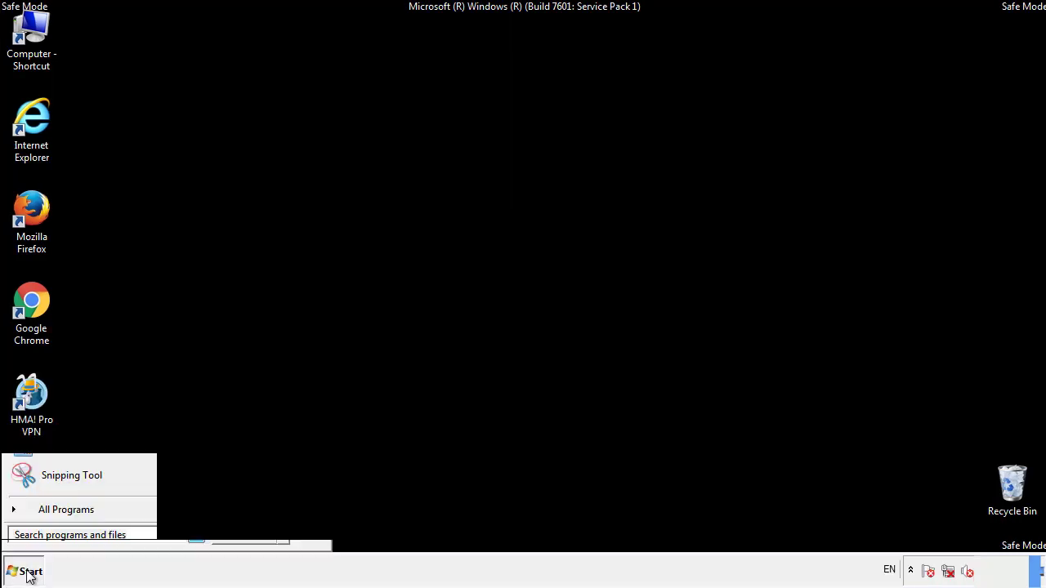
{"action": "left_click", "coordinate": [47, 516]}
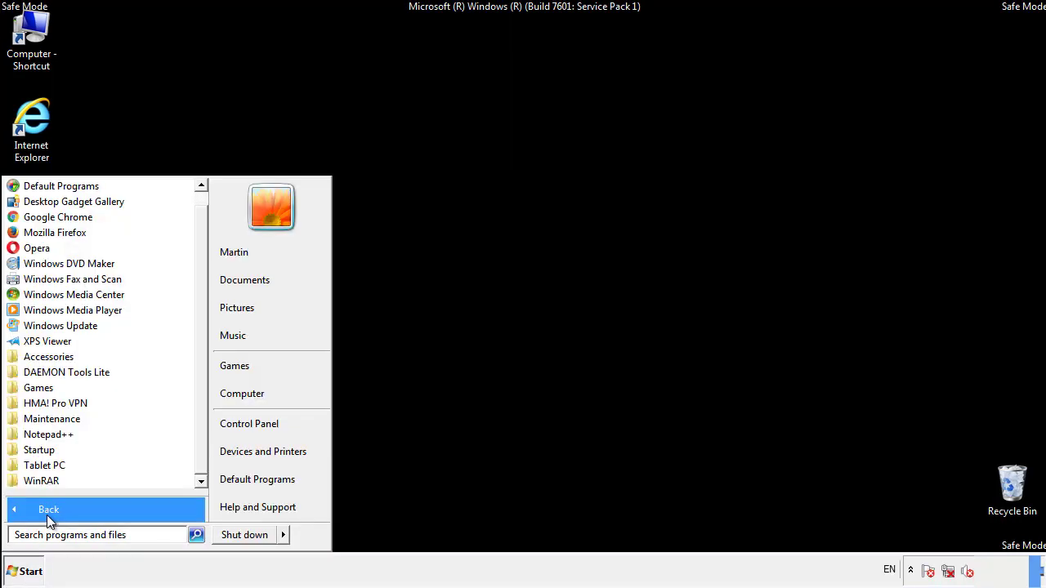
{"action": "right_click", "coordinate": [41, 449]}
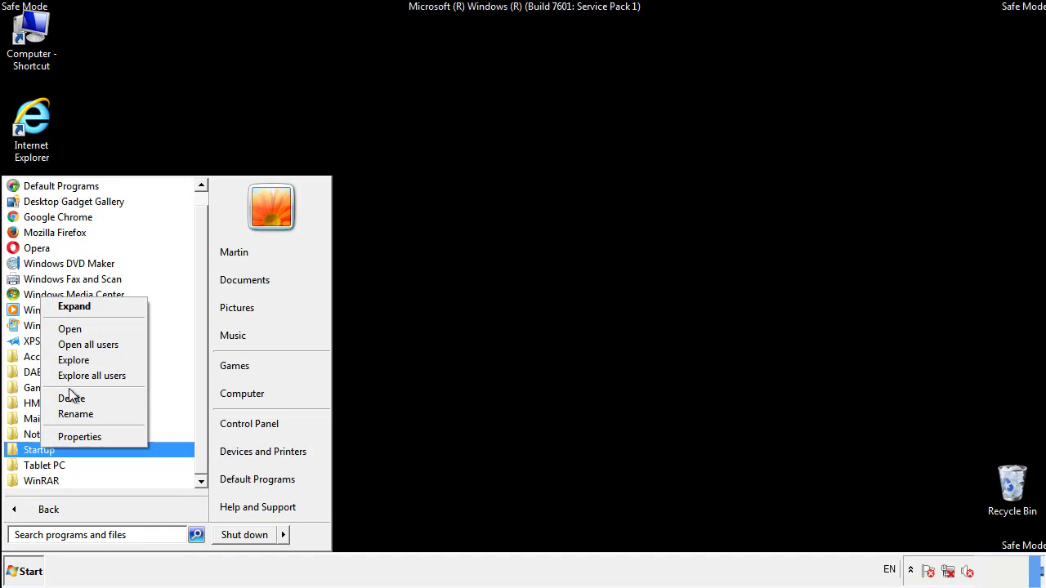
{"action": "left_click", "coordinate": [79, 329]}
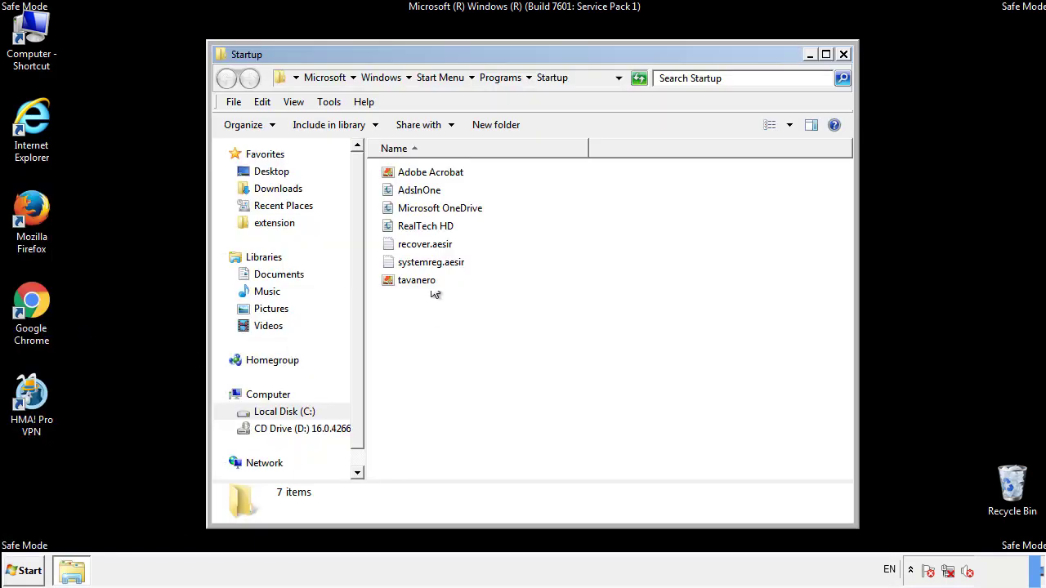
Step: Delete AdsInOne, recover.aesir, systemreg.aesir and tavanero from the Startup folder, confirm moving them to the Recycle Bin, and close the folder
{"action": "left_click", "coordinate": [427, 193]}
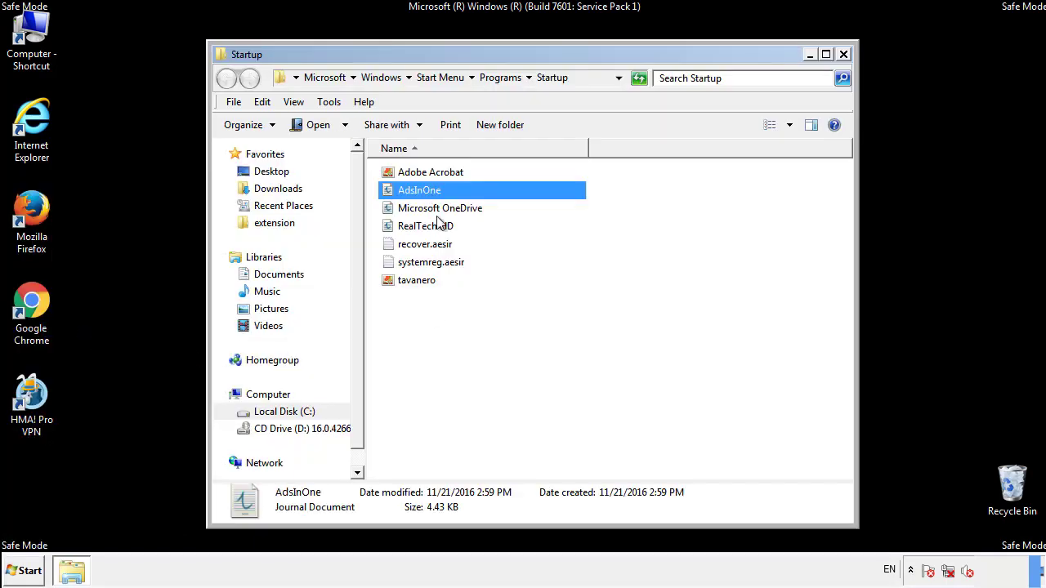
{"action": "left_click", "coordinate": [425, 245], "text": "ctrl"}
{"action": "left_click", "coordinate": [437, 262], "text": "ctrl"}
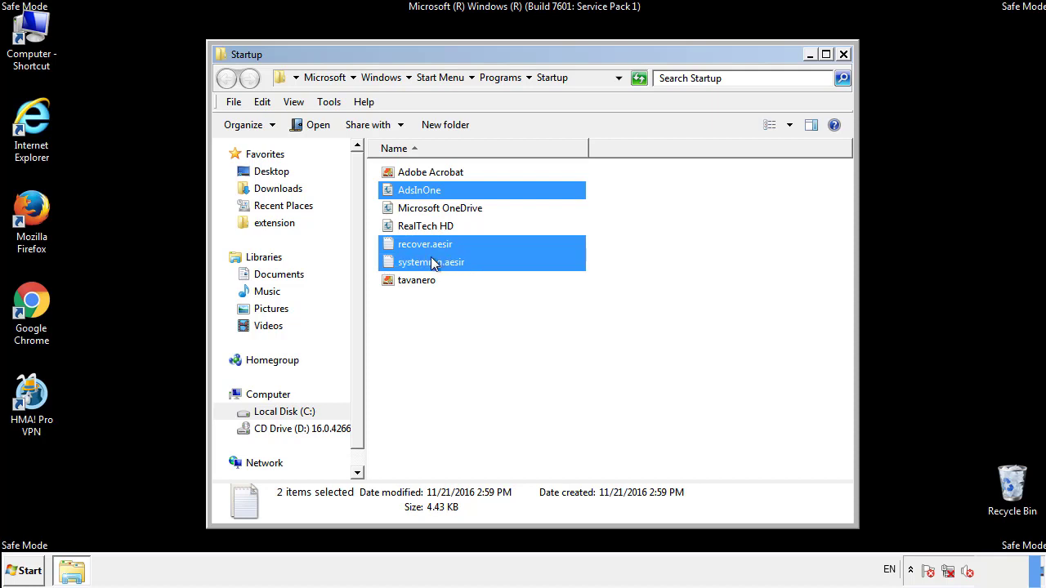
{"action": "left_click", "coordinate": [418, 280], "text": "ctrl"}
{"action": "right_click", "coordinate": [414, 281]}
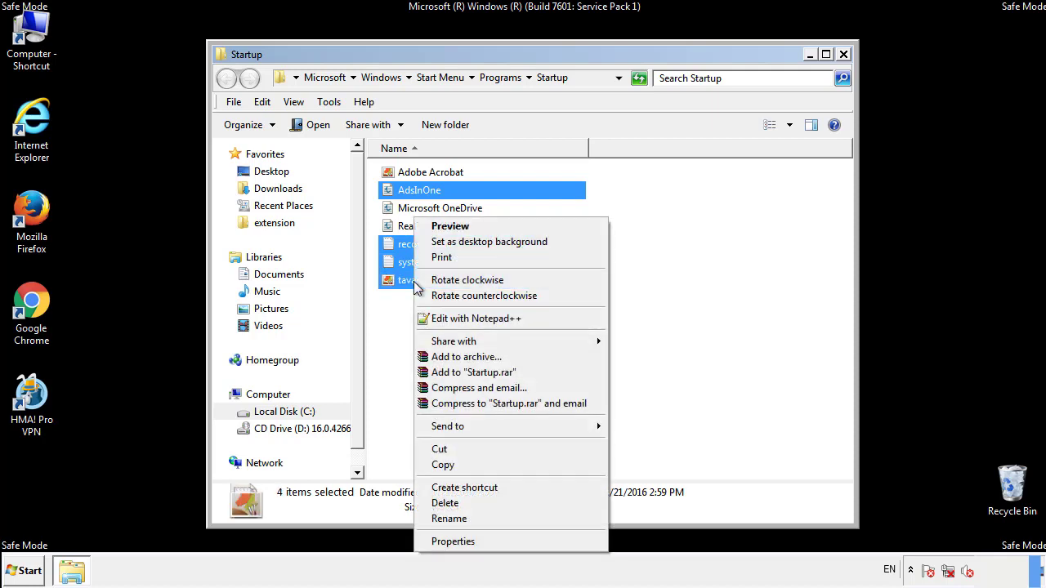
{"action": "left_click", "coordinate": [442, 503]}
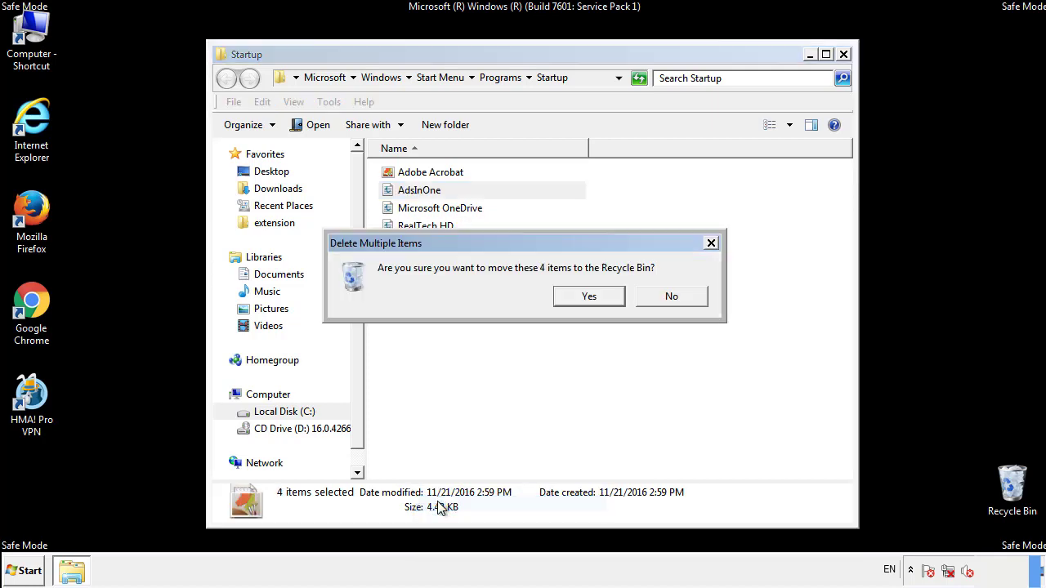
{"action": "left_click", "coordinate": [580, 297]}
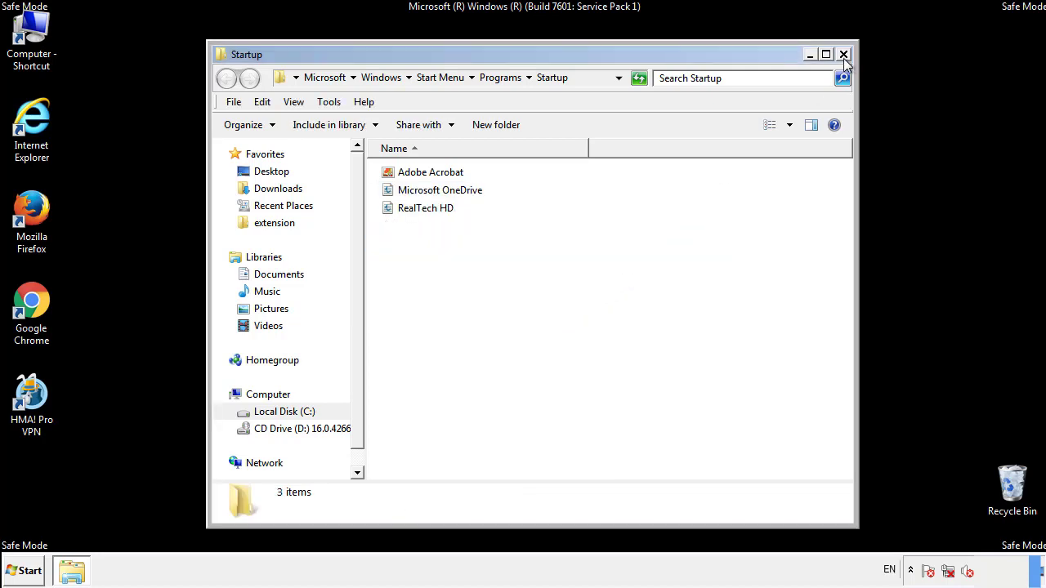
{"action": "left_click", "coordinate": [845, 52]}
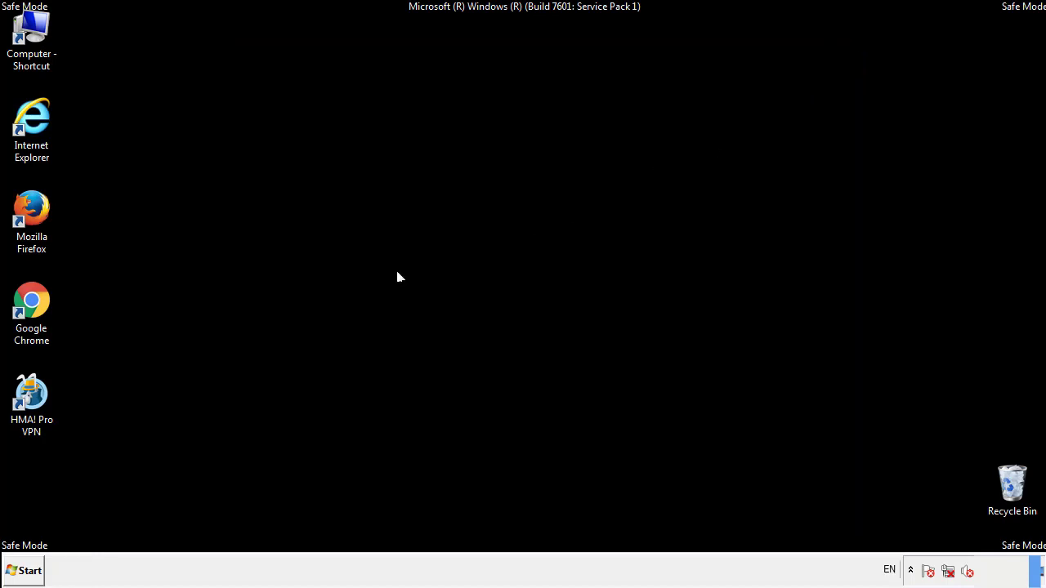
Step: Search for regedit among the installed programs and open the Registry Editor
{"action": "left_click", "coordinate": [25, 576]}
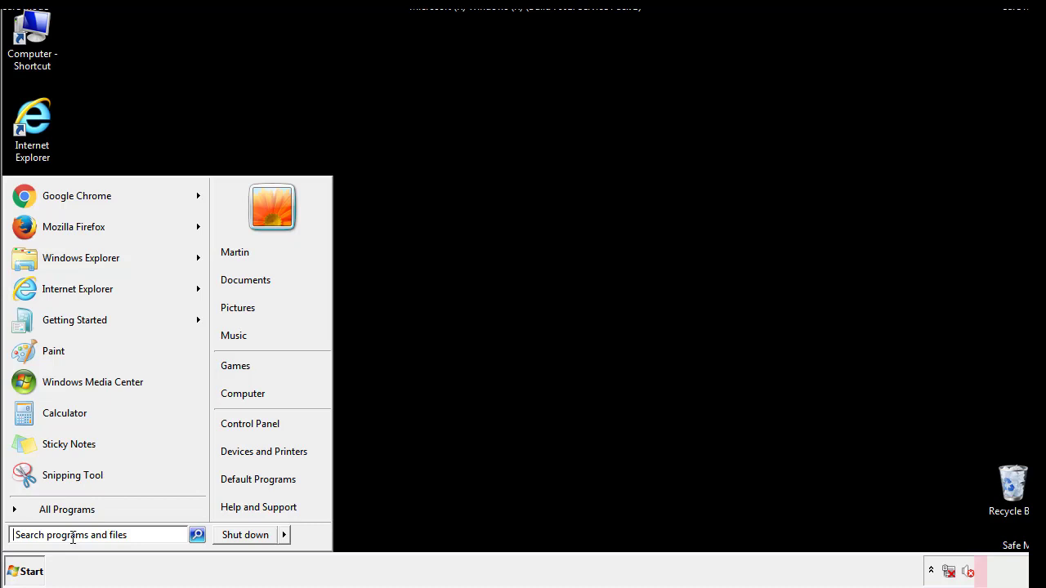
{"action": "type", "text": "reged"}
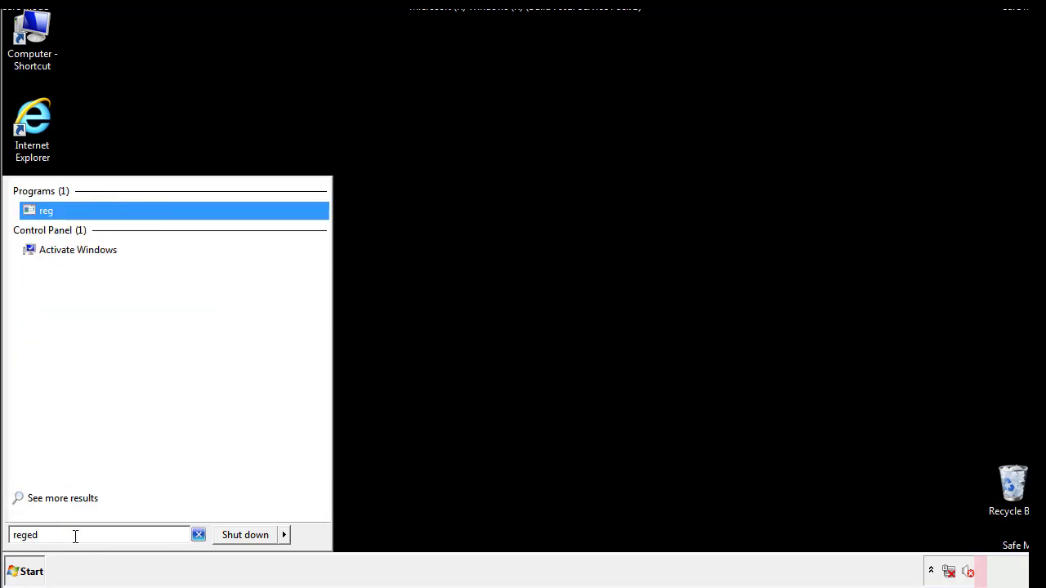
{"action": "type", "text": "it"}
{"action": "key", "text": "Return"}
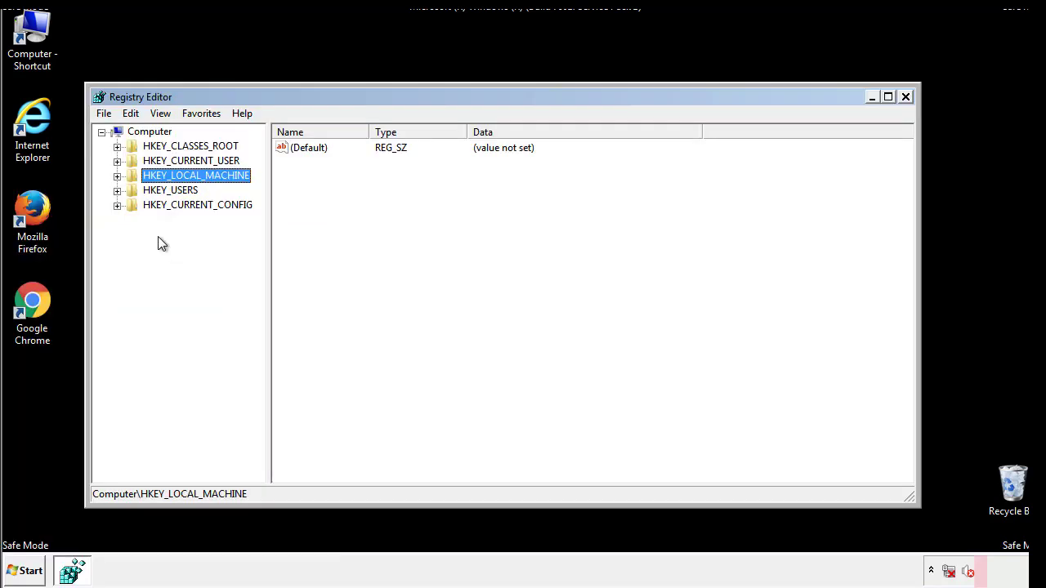
Step: Browse the registry to the key HKEY_LOCAL_MACHINE\SOFTWARE\Microsoft\Windows\CurrentVersion\Run
{"action": "left_click", "coordinate": [117, 177]}
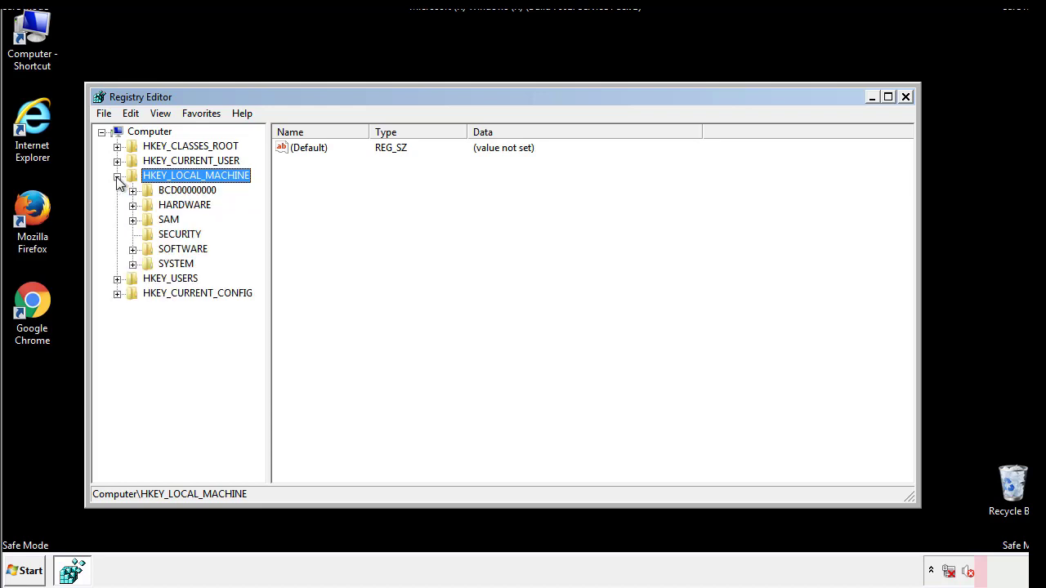
{"action": "left_click", "coordinate": [133, 250]}
{"action": "scroll", "coordinate": [257, 241], "scroll_direction": "down", "scroll_amount": 1}
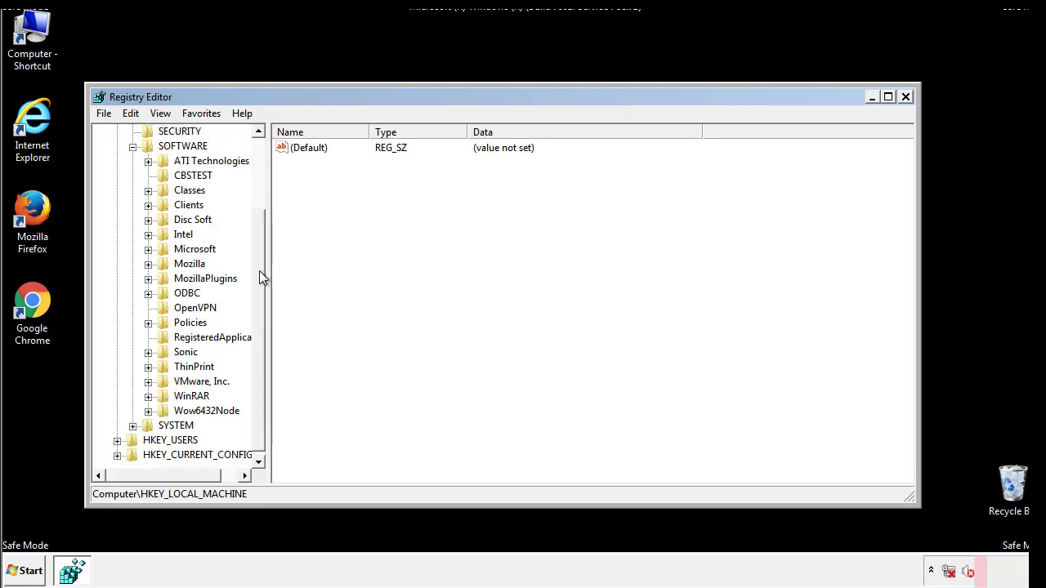
{"action": "left_click", "coordinate": [148, 250]}
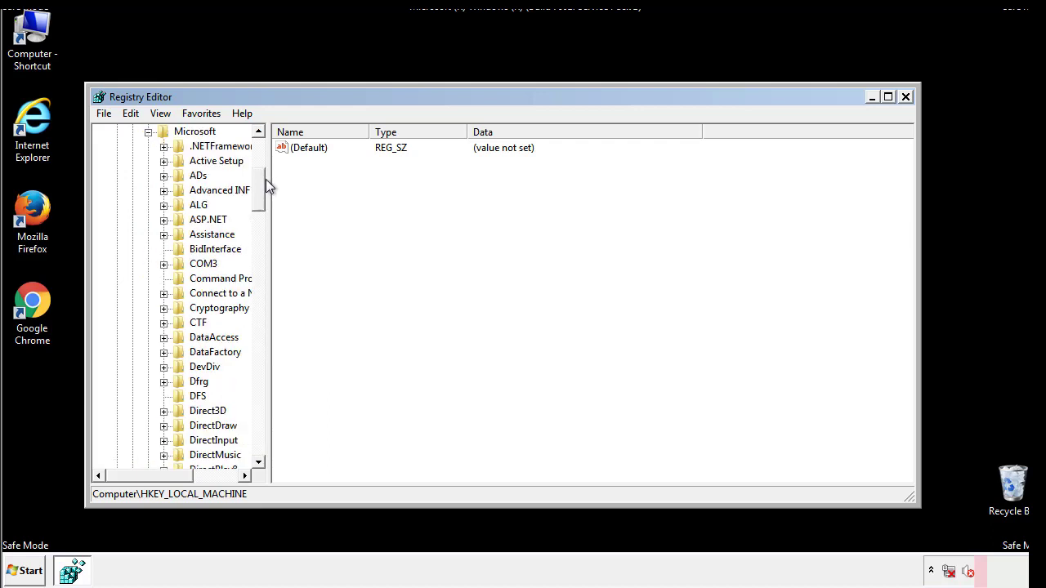
{"action": "mouse_move", "coordinate": [257, 200]}
{"action": "left_mouse_down"}
{"action": "mouse_move", "coordinate": [260, 437]}
{"action": "mouse_move", "coordinate": [259, 424]}
{"action": "left_mouse_up"}
{"action": "left_click", "coordinate": [165, 249]}
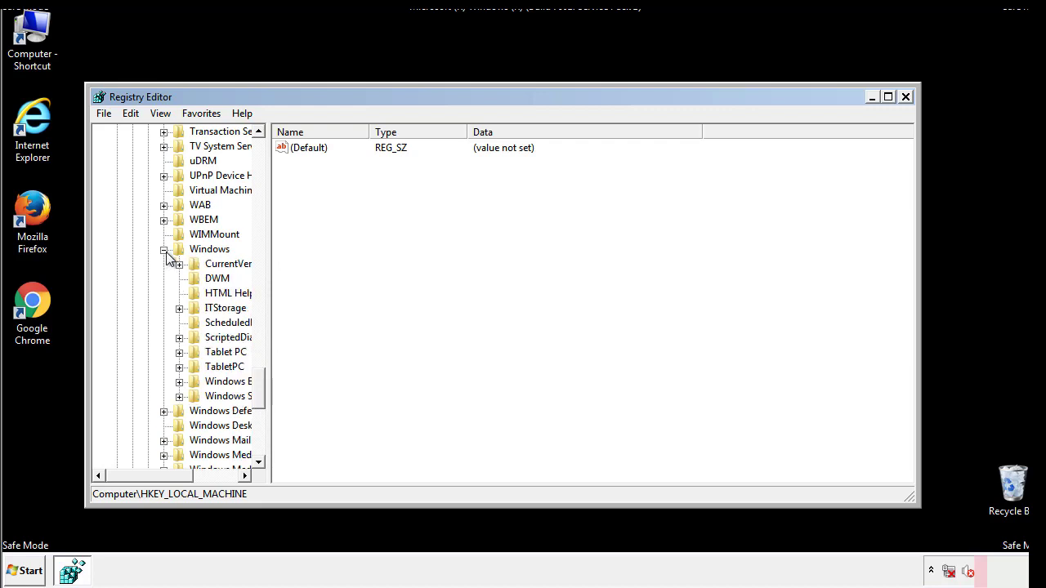
{"action": "left_click_drag", "start_coordinate": [145, 476], "coordinate": [167, 479]}
{"action": "left_click", "coordinate": [134, 264]}
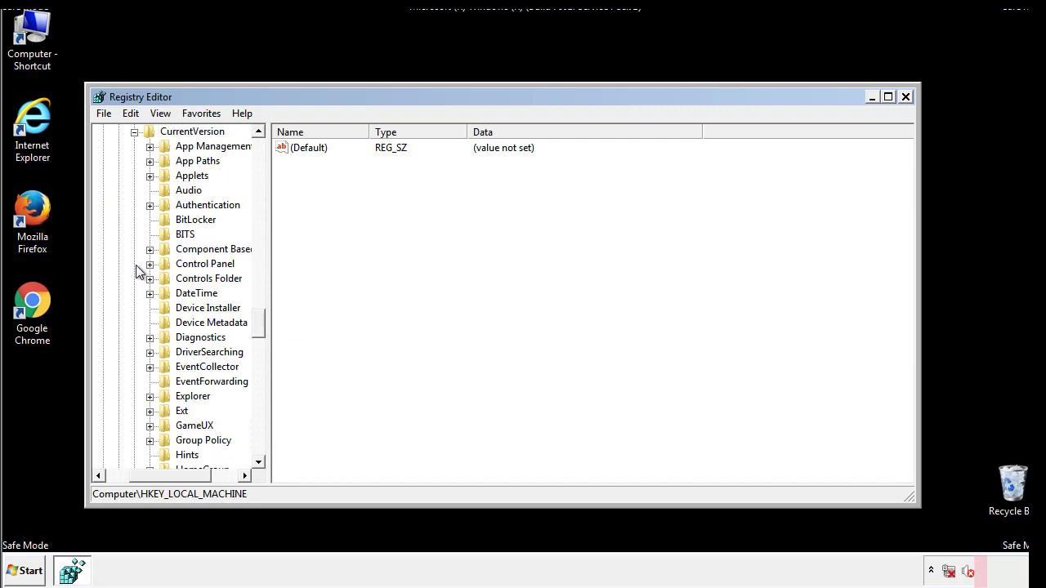
{"action": "left_click_drag", "start_coordinate": [265, 322], "coordinate": [258, 379]}
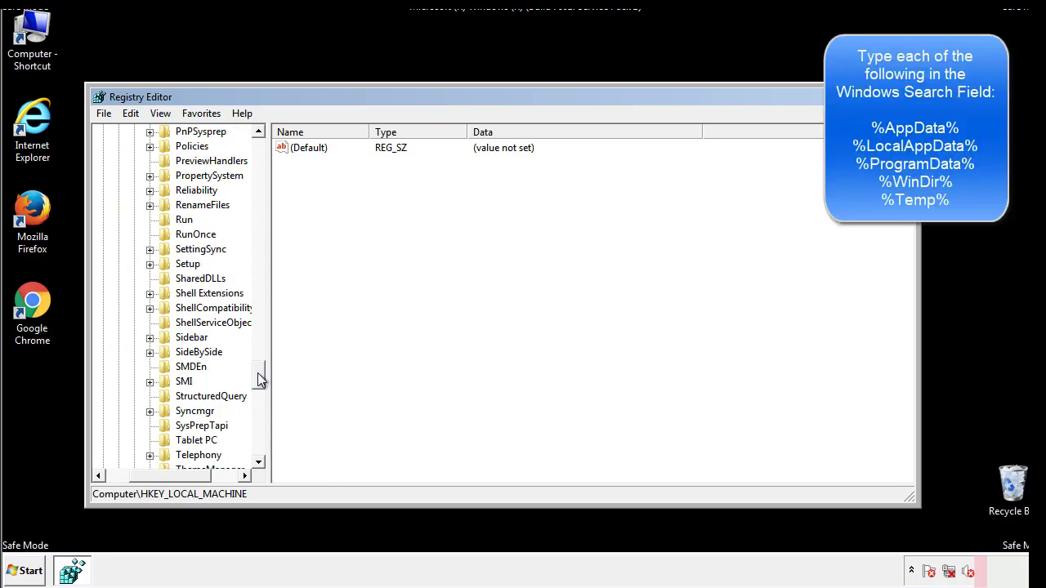
{"action": "left_click", "coordinate": [171, 221]}
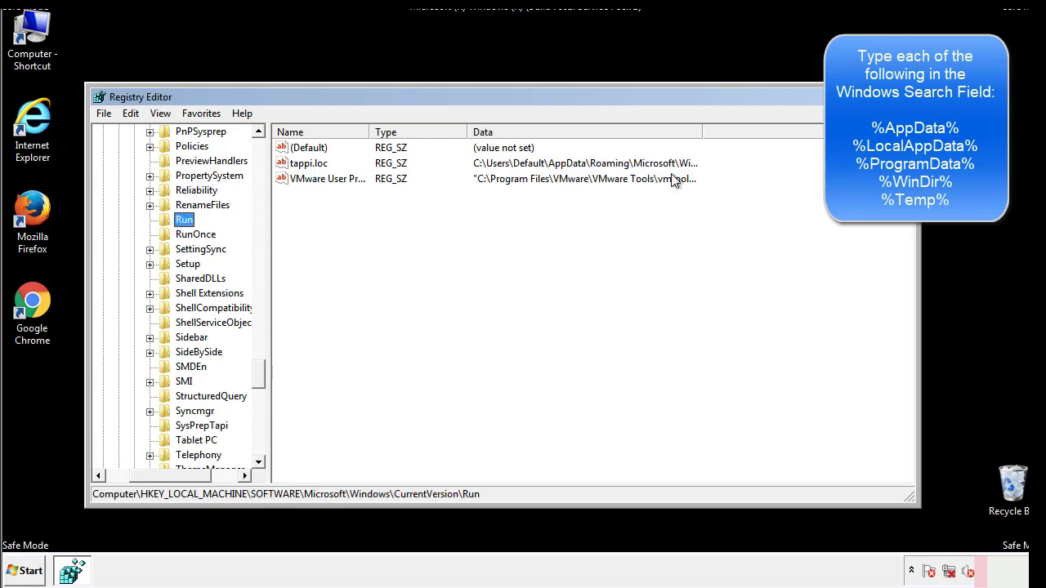
Step: Delete the tappi.loc value from the local machine's Run key and confirm the permanent deletion
{"action": "left_click", "coordinate": [309, 166]}
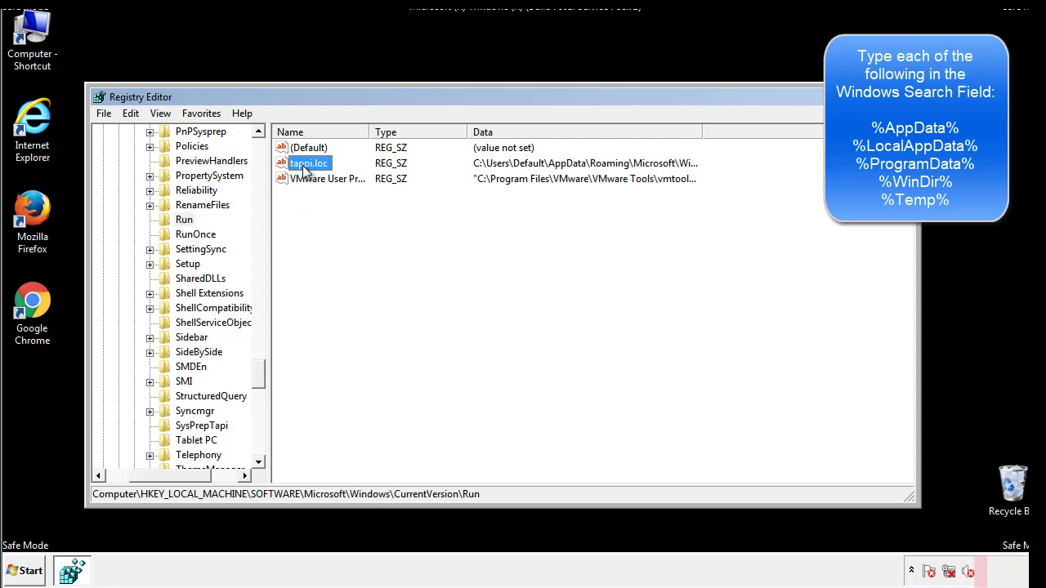
{"action": "right_click", "coordinate": [304, 166]}
{"action": "left_click", "coordinate": [327, 212]}
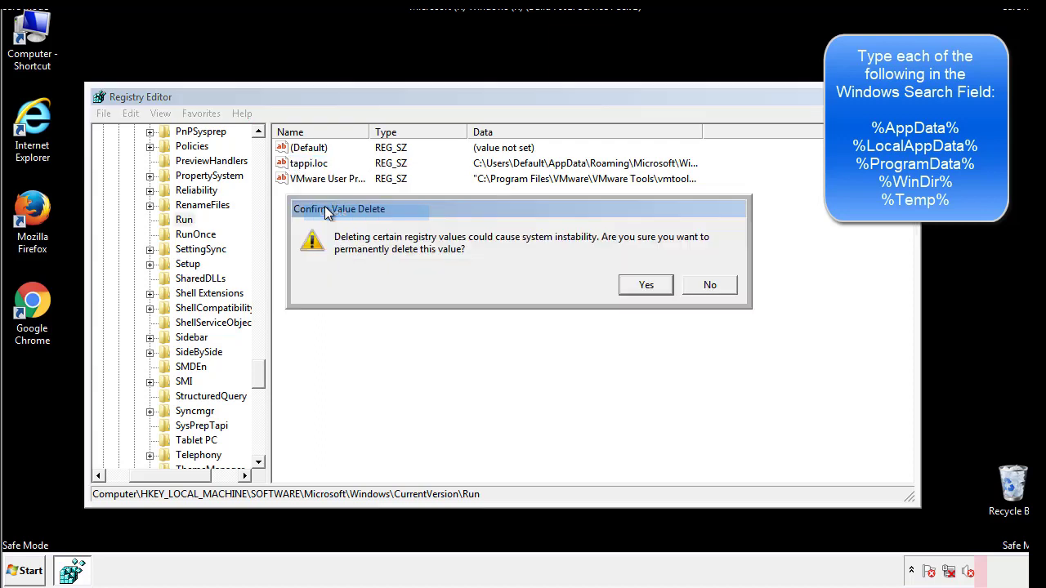
{"action": "left_click", "coordinate": [637, 288]}
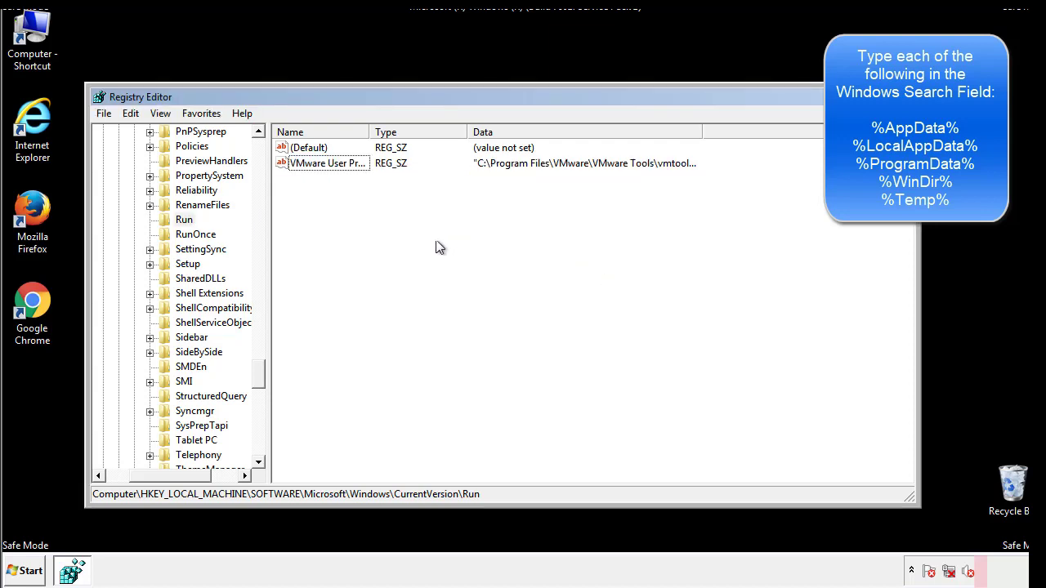
Step: Collapse the whole HKEY_LOCAL_MACHINE branch in the registry tree
{"action": "left_click_drag", "start_coordinate": [257, 370], "coordinate": [259, 448]}
{"action": "left_click_drag", "start_coordinate": [199, 474], "coordinate": [127, 486]}
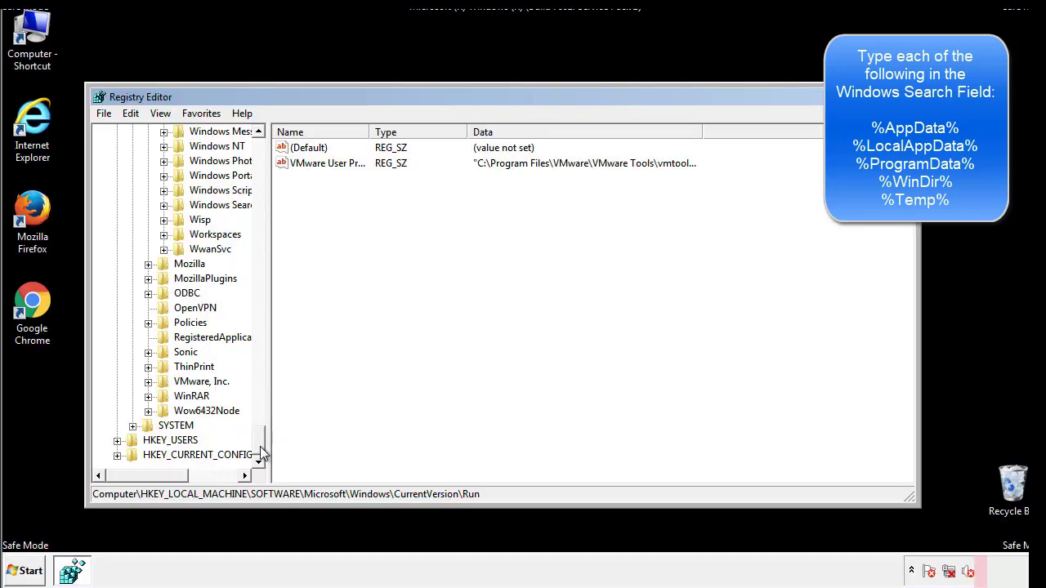
{"action": "left_click_drag", "start_coordinate": [261, 453], "coordinate": [266, 155]}
{"action": "left_click", "coordinate": [117, 175]}
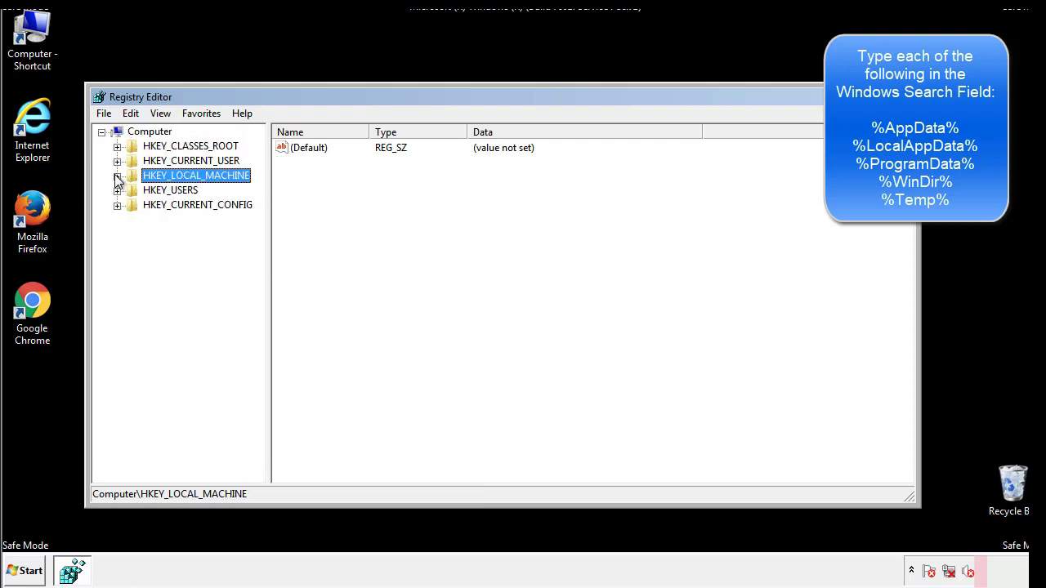
Step: Open the key HKEY_CURRENT_USER\Software\Microsoft\Windows\CurrentVersion\Run and check its values for suspicious startup entries
{"action": "left_click", "coordinate": [117, 162]}
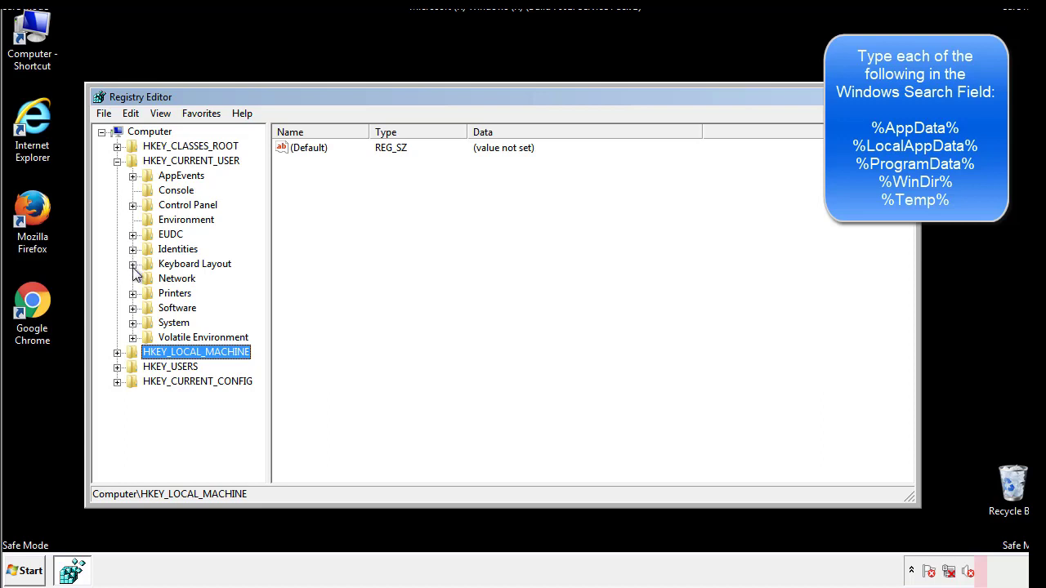
{"action": "left_click", "coordinate": [134, 310]}
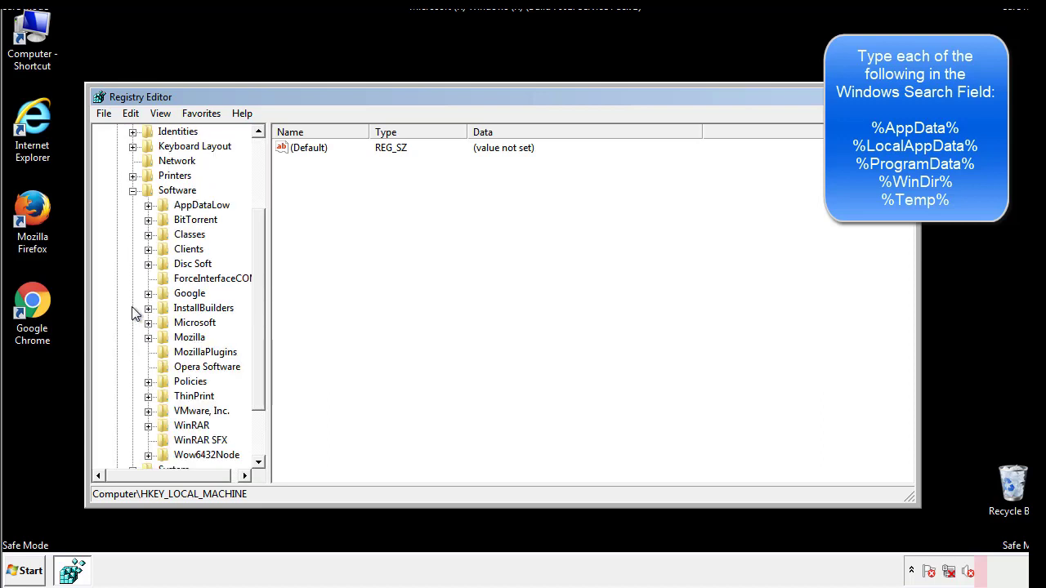
{"action": "left_click_drag", "start_coordinate": [257, 297], "coordinate": [256, 311]}
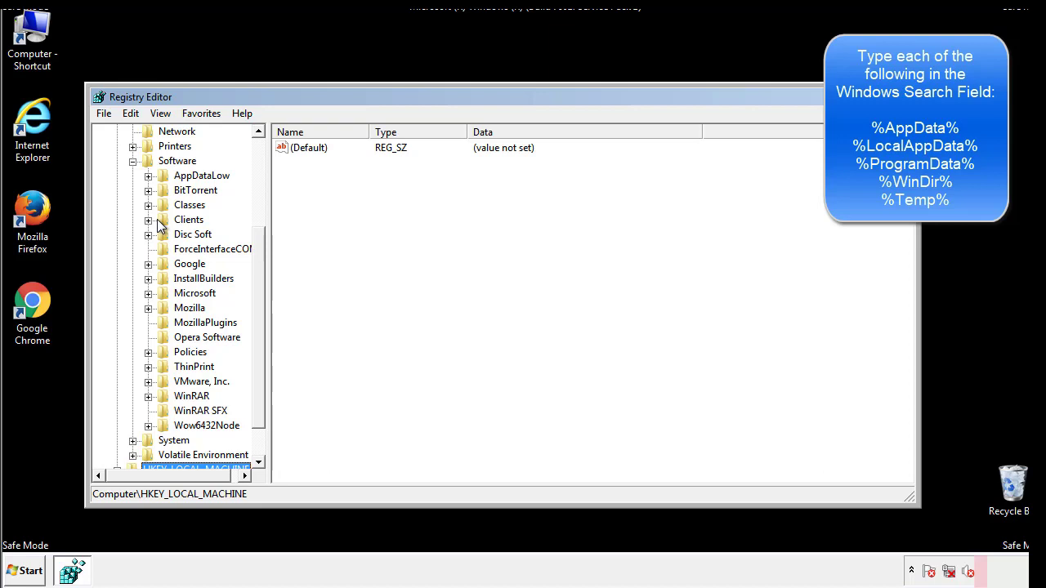
{"action": "left_click", "coordinate": [148, 294]}
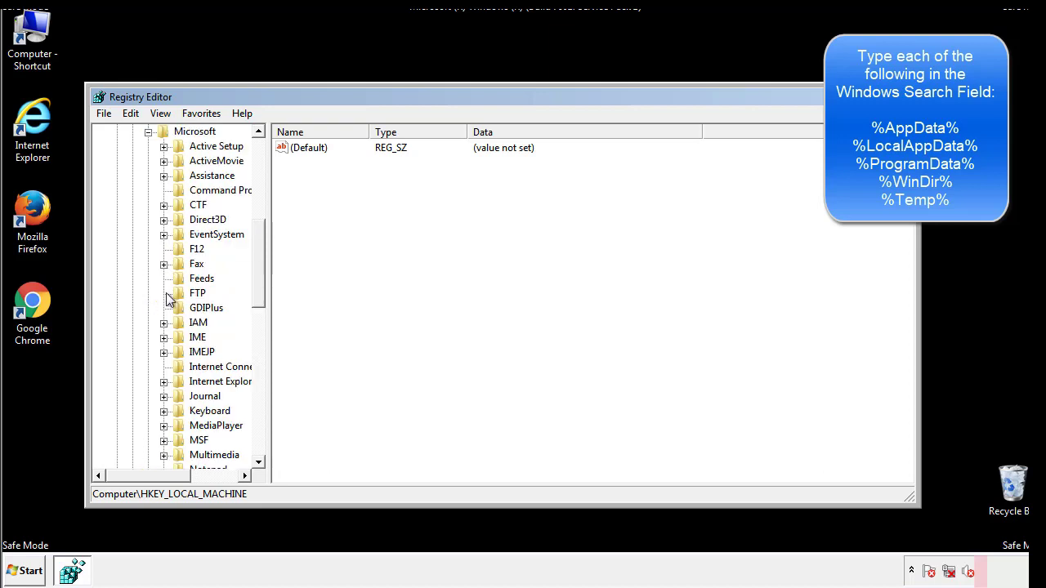
{"action": "left_click_drag", "start_coordinate": [256, 238], "coordinate": [257, 340]}
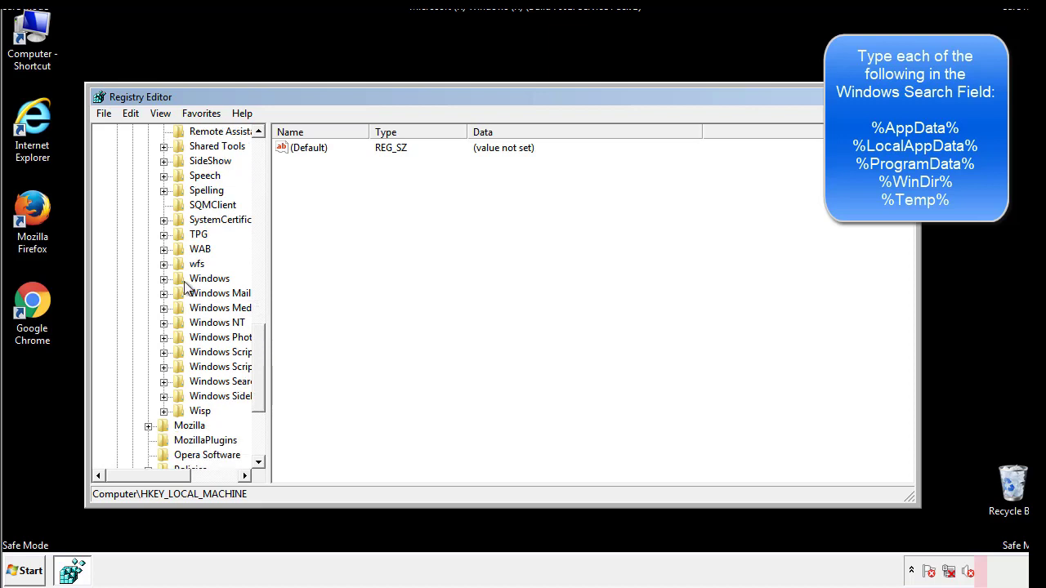
{"action": "left_click", "coordinate": [164, 279]}
{"action": "left_click", "coordinate": [179, 293]}
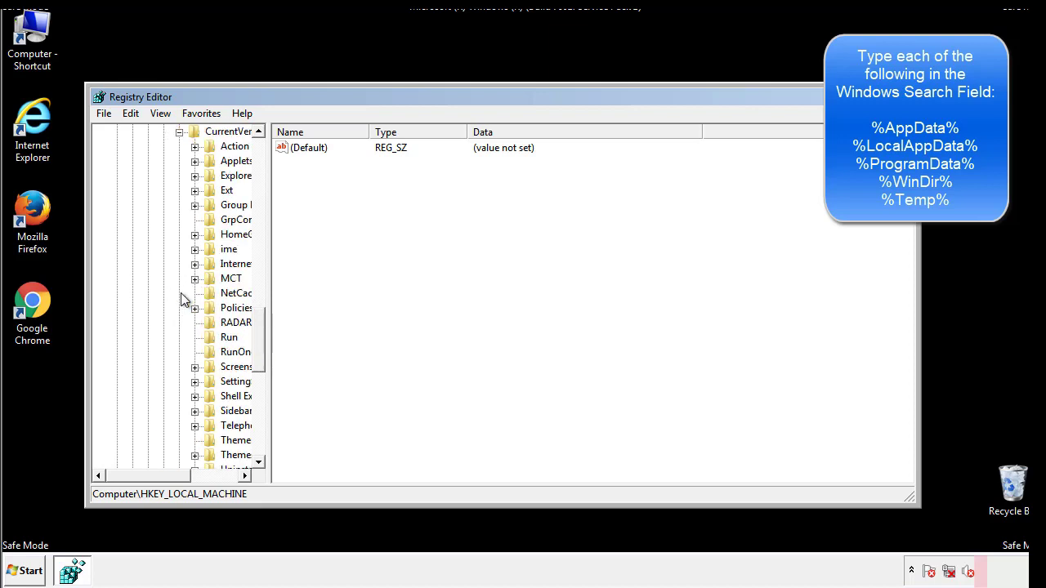
{"action": "left_click_drag", "start_coordinate": [159, 481], "coordinate": [184, 475]}
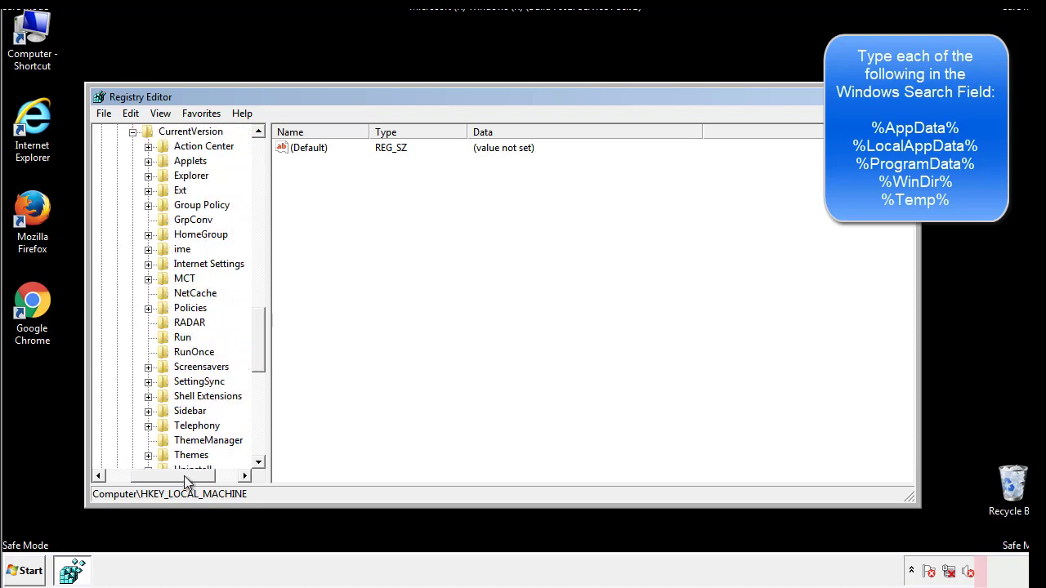
{"action": "left_click", "coordinate": [180, 337]}
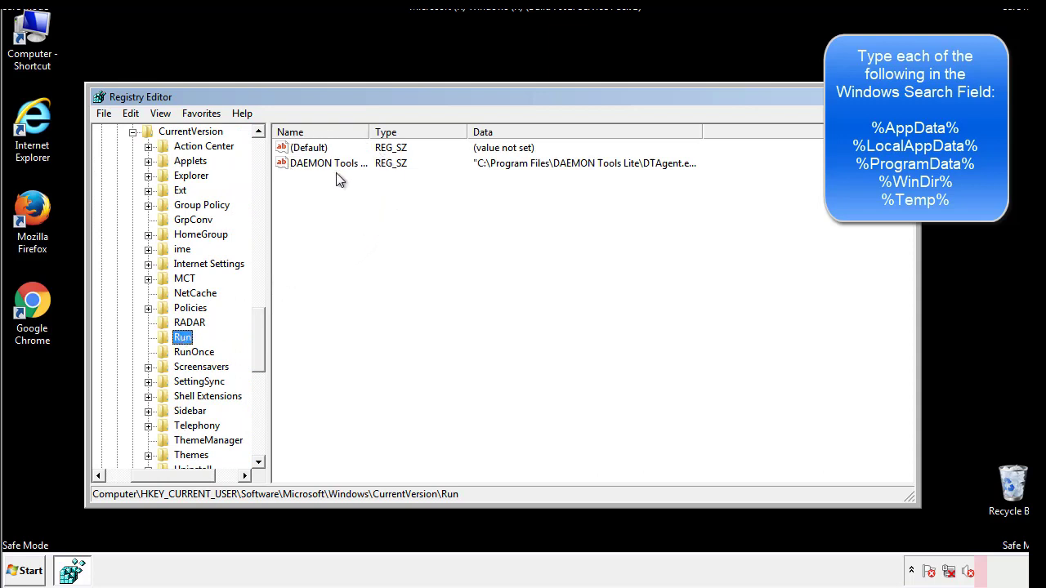
{"action": "left_click", "coordinate": [448, 191]}
Step: Collapse the Windows key under HKEY_CURRENT_USER\Software\Microsoft
{"action": "left_click_drag", "start_coordinate": [173, 473], "coordinate": [148, 475]}
{"action": "left_click_drag", "start_coordinate": [264, 354], "coordinate": [258, 340]}
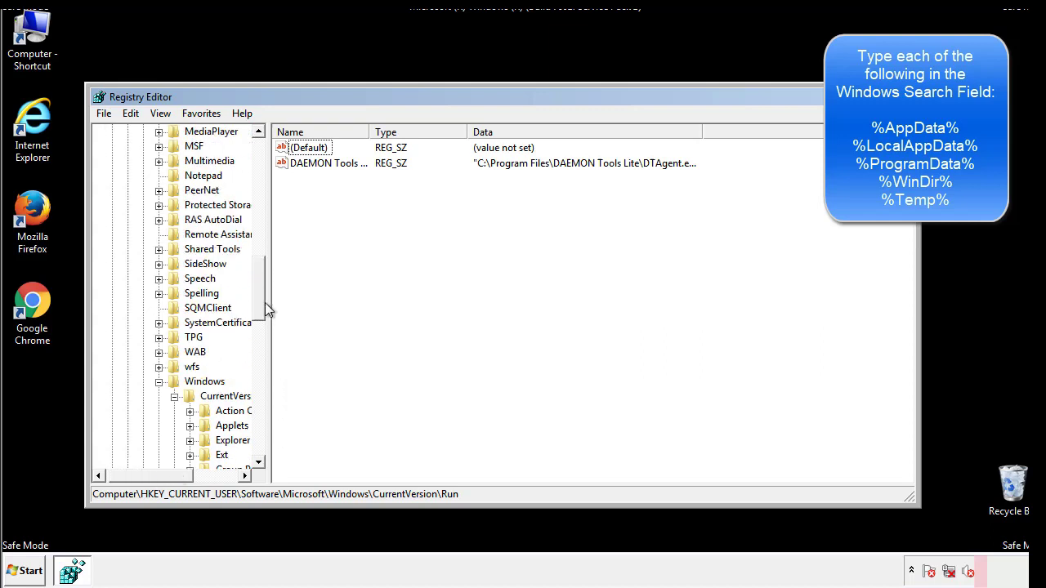
{"action": "left_click", "coordinate": [160, 383]}
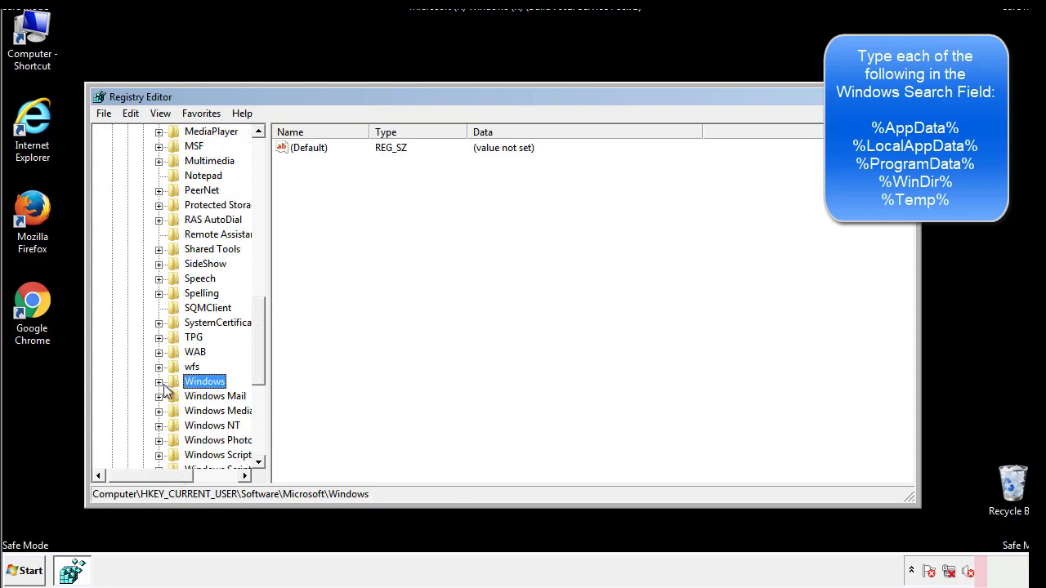
Step: Search the registry's keys, values and data for %temp%
{"action": "left_click_drag", "start_coordinate": [263, 364], "coordinate": [263, 202]}
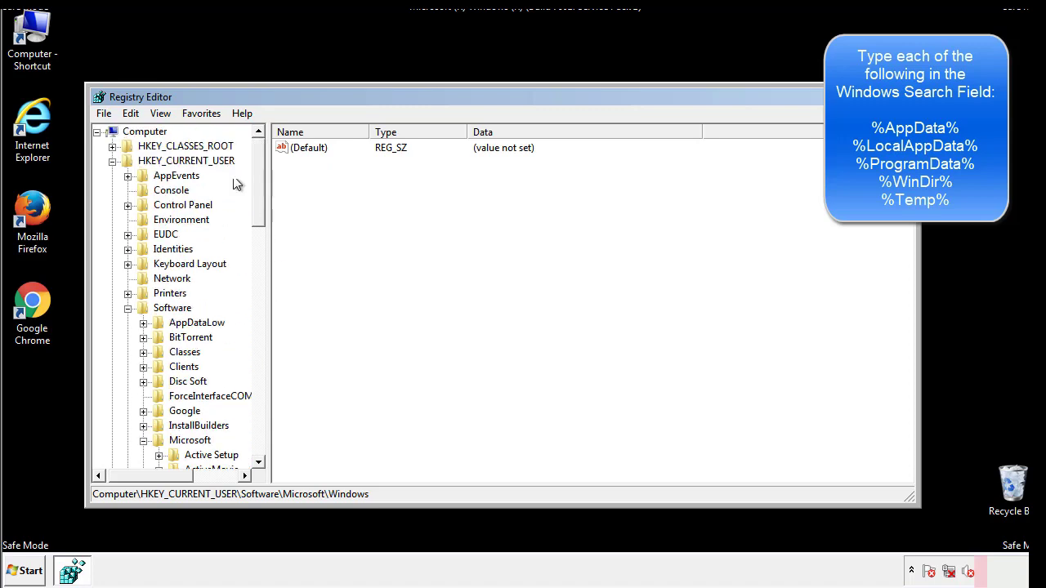
{"action": "left_click", "coordinate": [131, 113]}
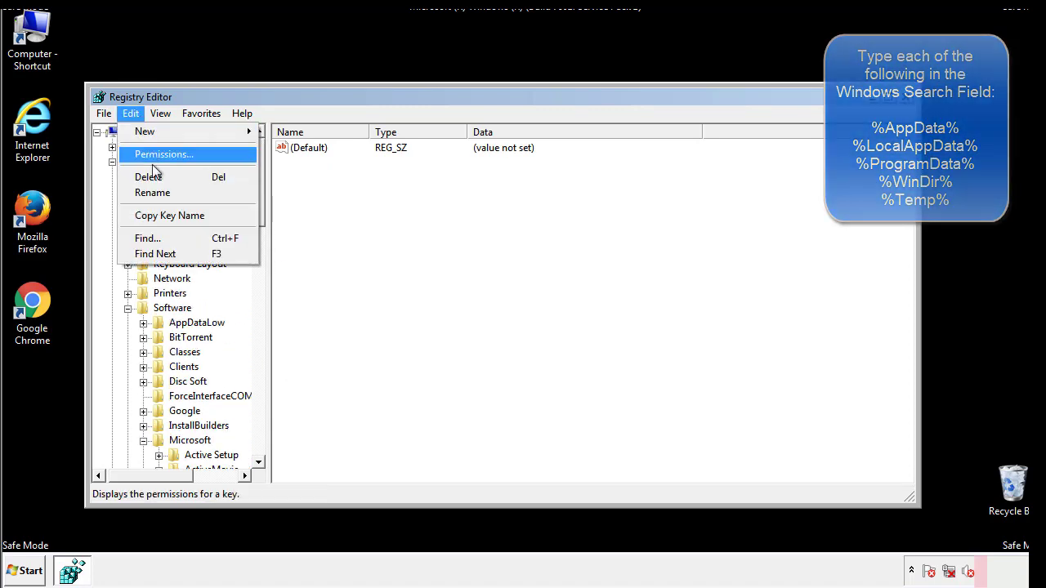
{"action": "left_click", "coordinate": [148, 237]}
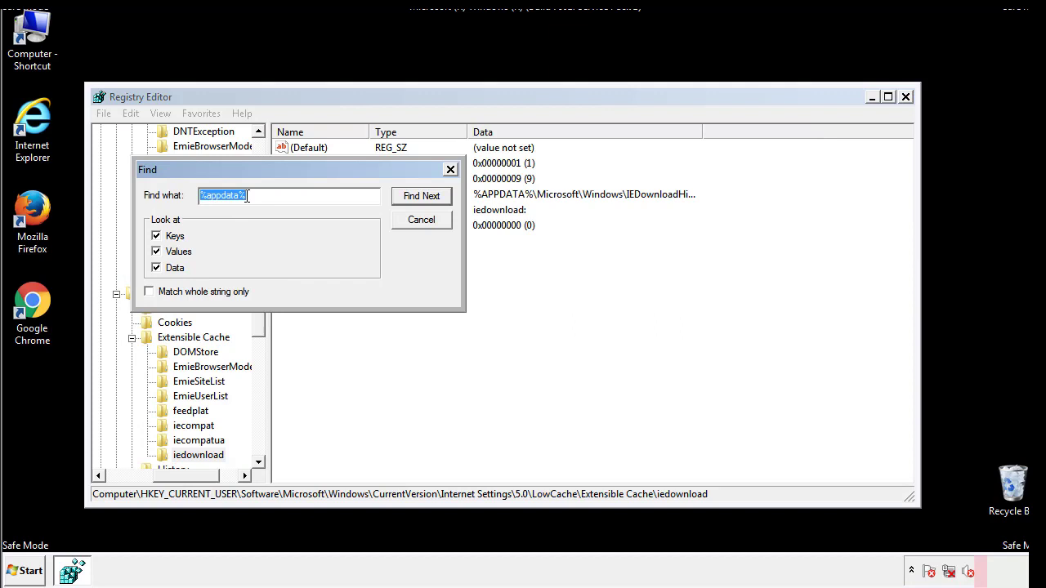
{"action": "type", "text": "%temp%"}
{"action": "key", "text": "Return"}
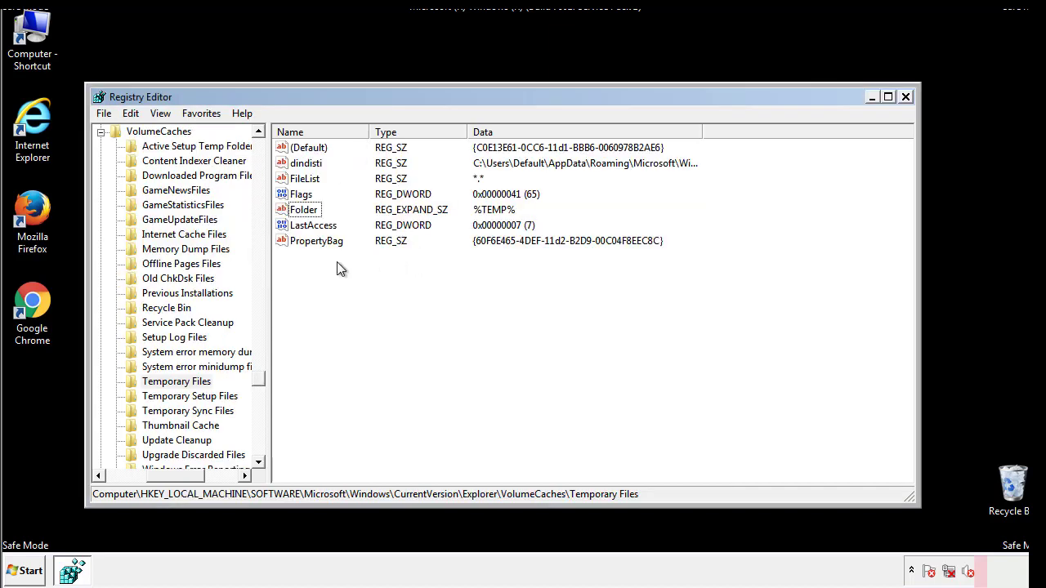
Step: Delete all values in the VolumeCaches\Temporary Files registry key and close the Registry Editor
{"action": "left_click_drag", "start_coordinate": [336, 262], "coordinate": [297, 152]}
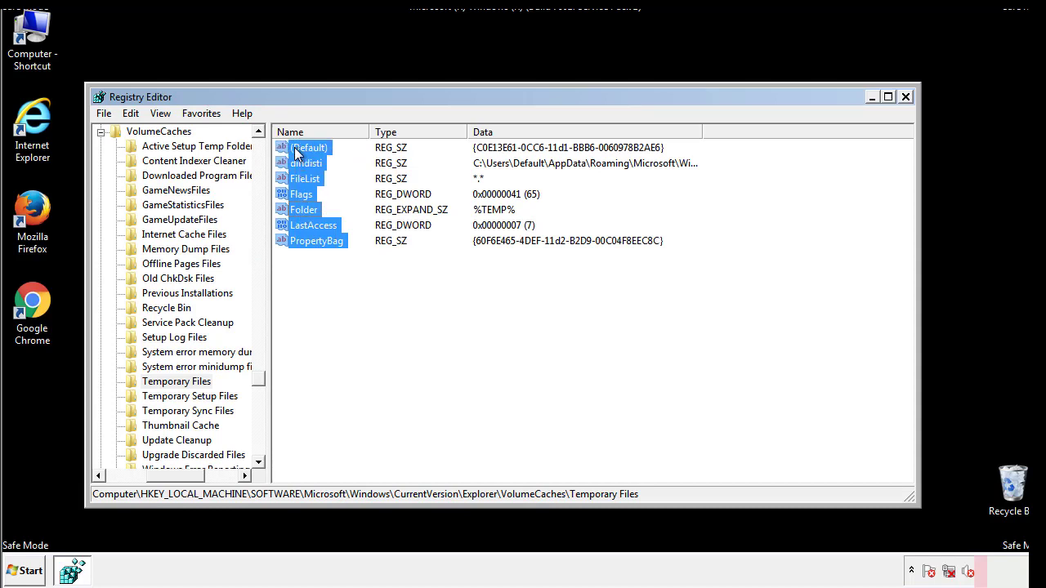
{"action": "right_click", "coordinate": [297, 154]}
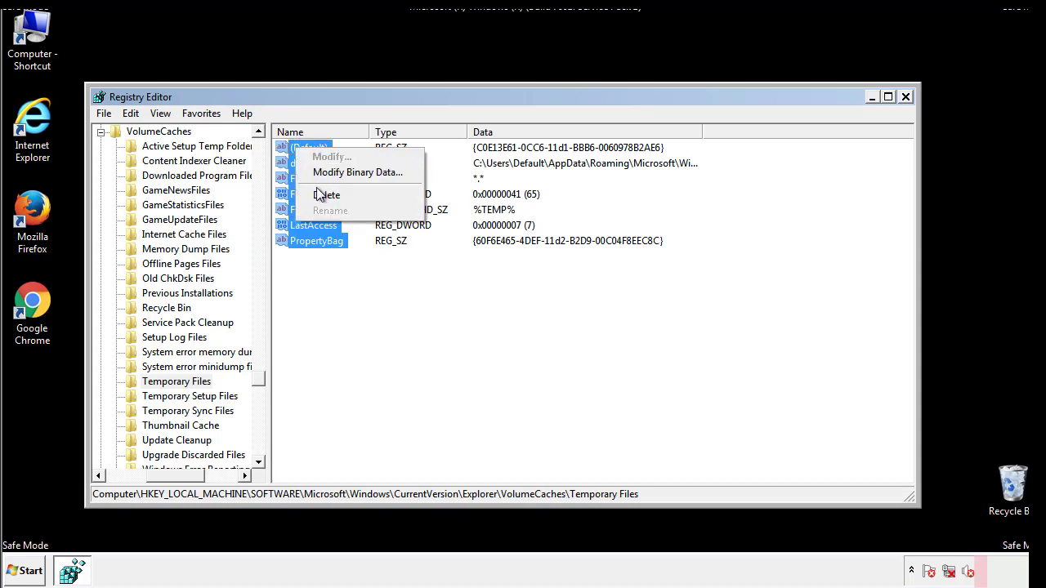
{"action": "left_click", "coordinate": [319, 196]}
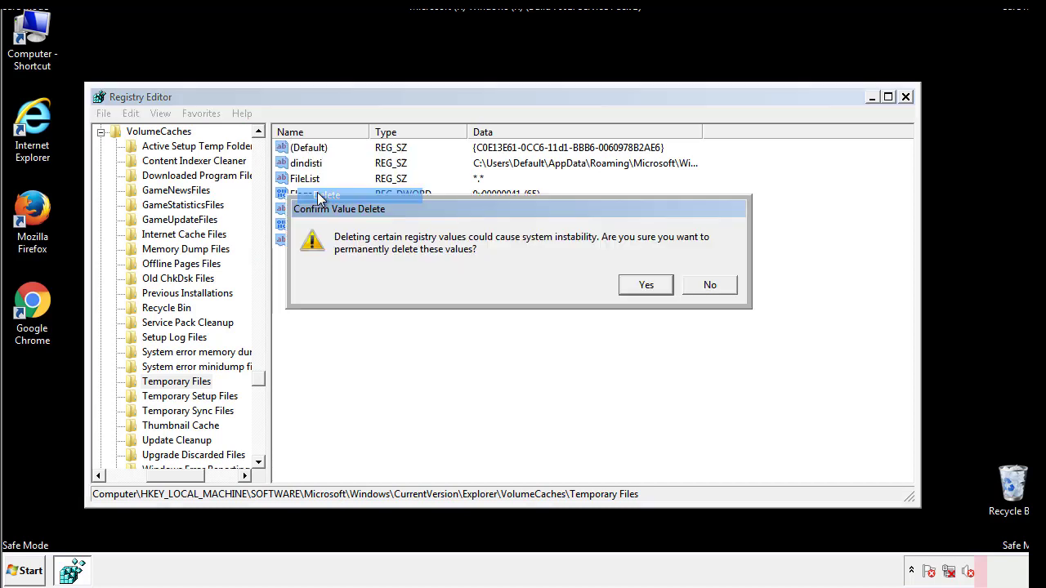
{"action": "left_click", "coordinate": [662, 284]}
{"action": "left_click", "coordinate": [364, 201]}
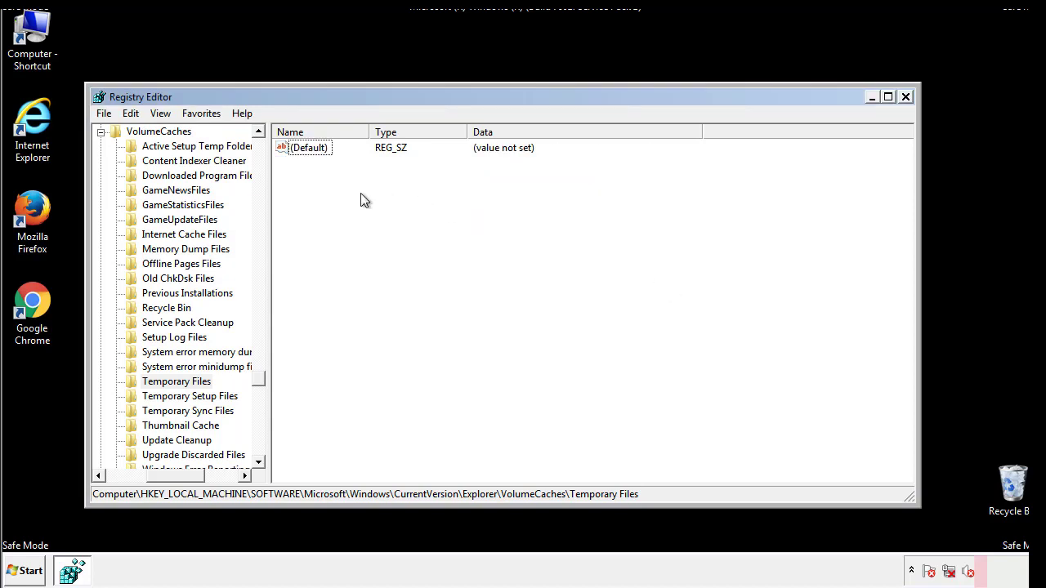
{"action": "left_click", "coordinate": [906, 97]}
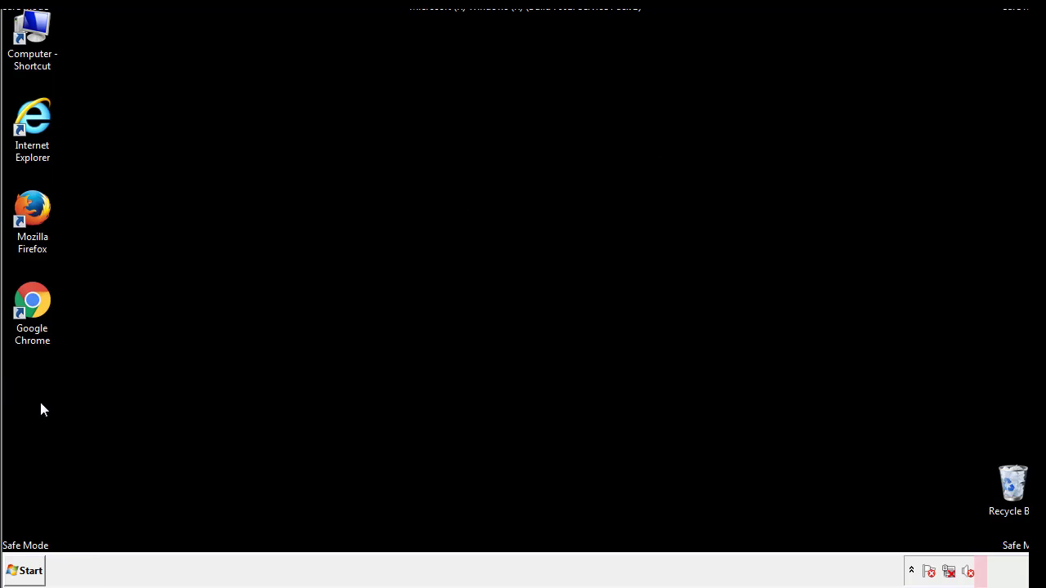
Step: Open the System Configuration utility by searching for and running msconfig
{"action": "left_click", "coordinate": [20, 574]}
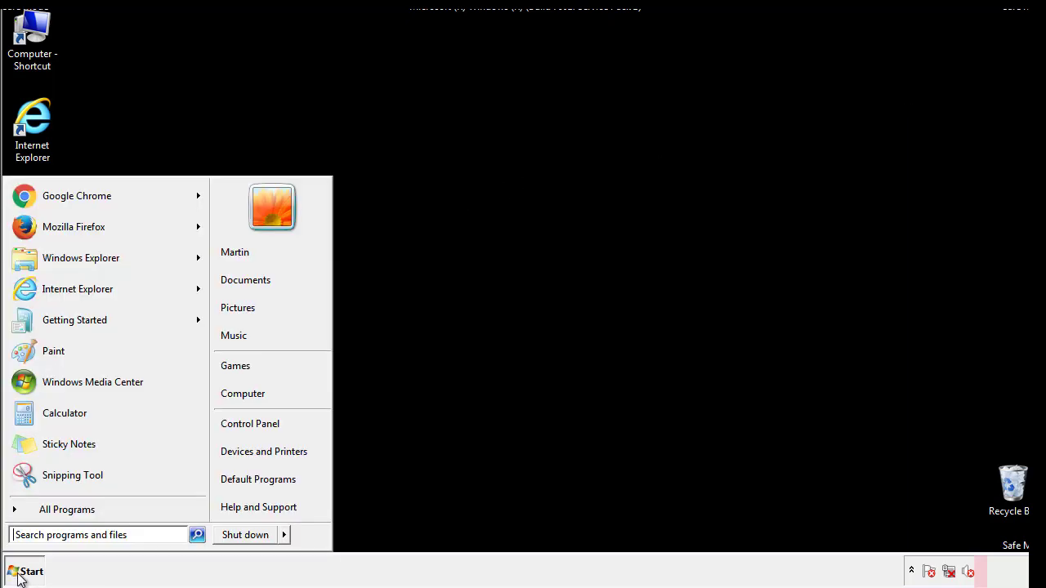
{"action": "left_click", "coordinate": [56, 534]}
{"action": "type", "text": "mscon"}
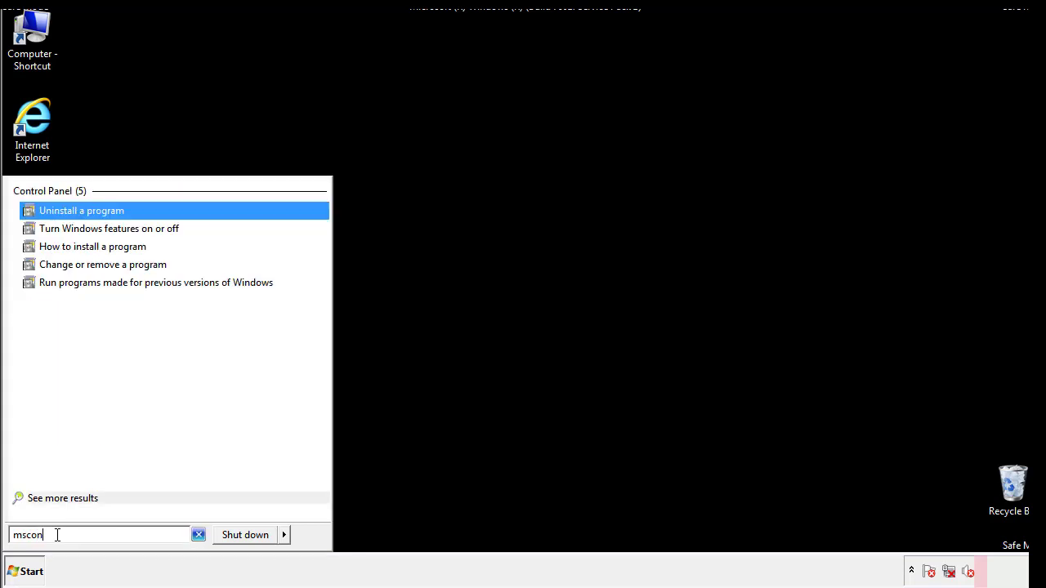
{"action": "type", "text": "fgi"}
{"action": "key", "text": "BackSpace"}
{"action": "key", "text": "BackSpace"}
{"action": "type", "text": "ig"}
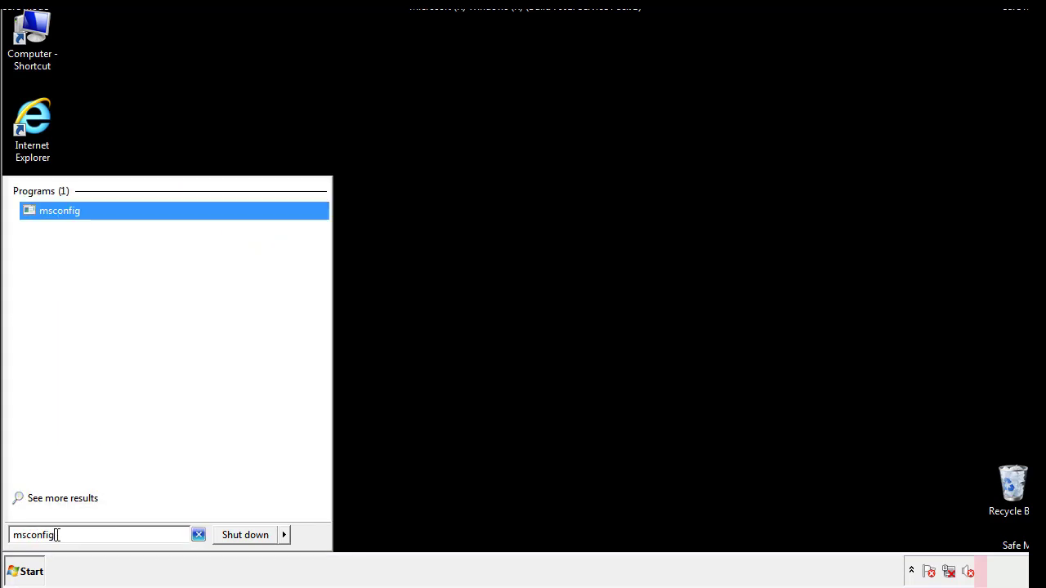
{"action": "key", "text": "Return"}
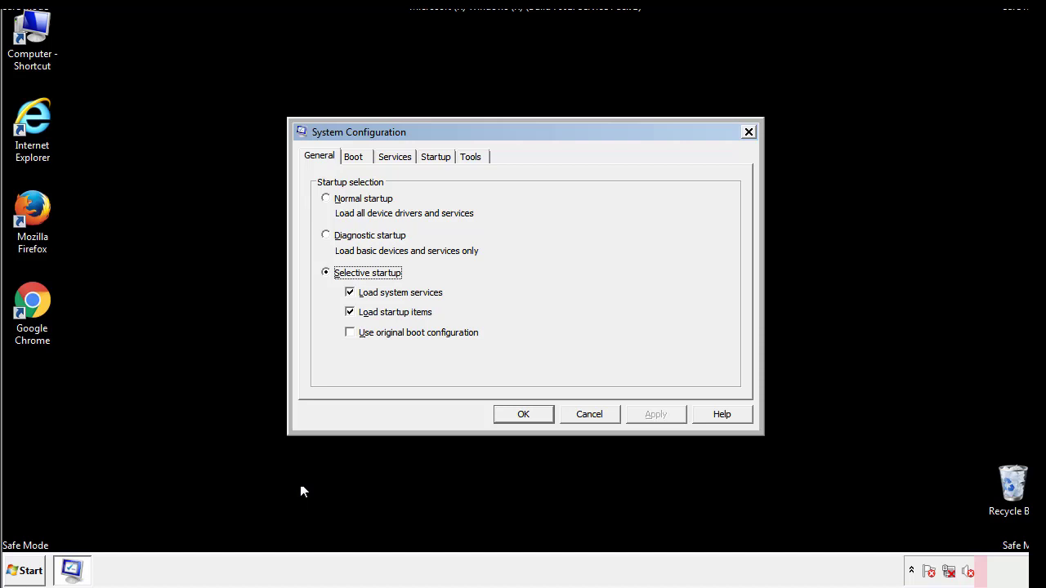
Step: Turn off Safe boot in the boot options, apply the change and restart the computer
{"action": "left_click", "coordinate": [358, 157]}
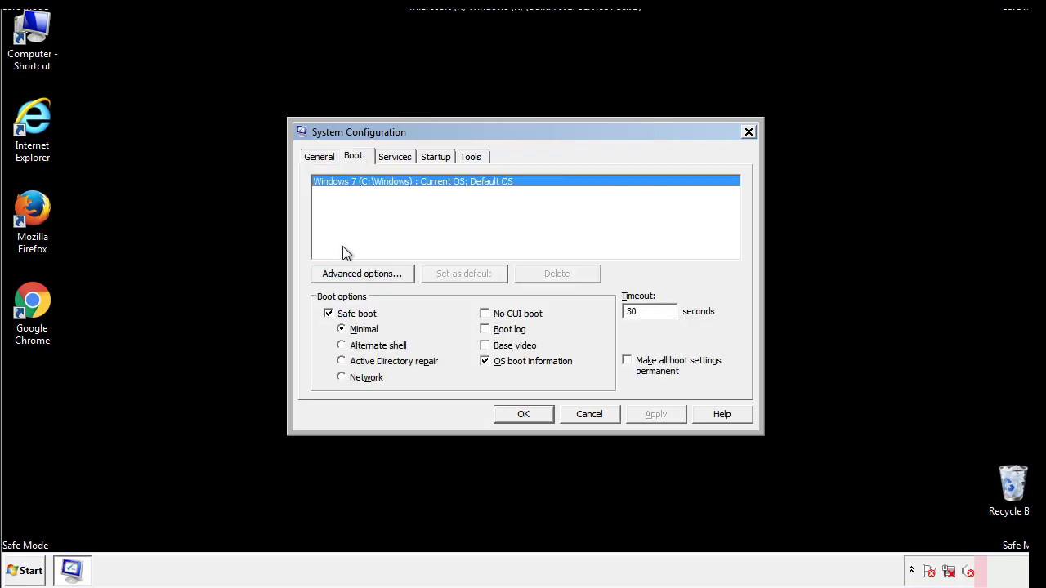
{"action": "left_click", "coordinate": [332, 315]}
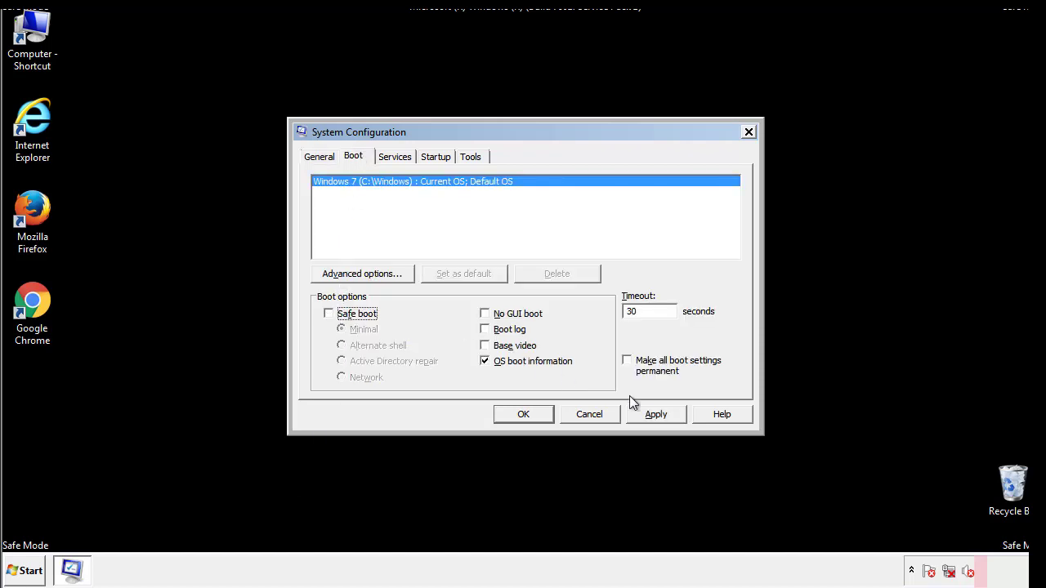
{"action": "left_click", "coordinate": [658, 413]}
{"action": "left_click", "coordinate": [519, 416]}
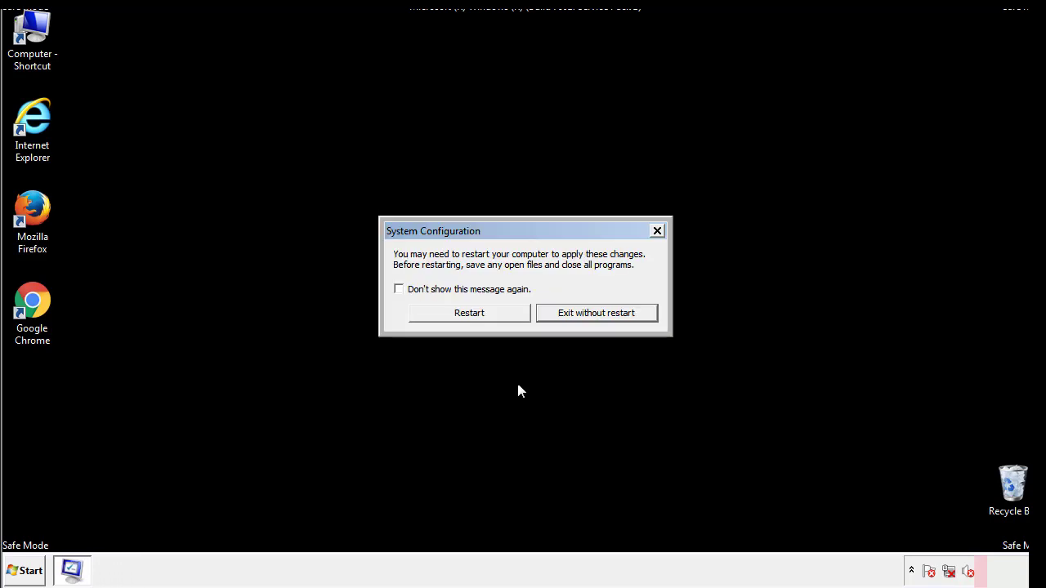
{"action": "left_click", "coordinate": [484, 317]}
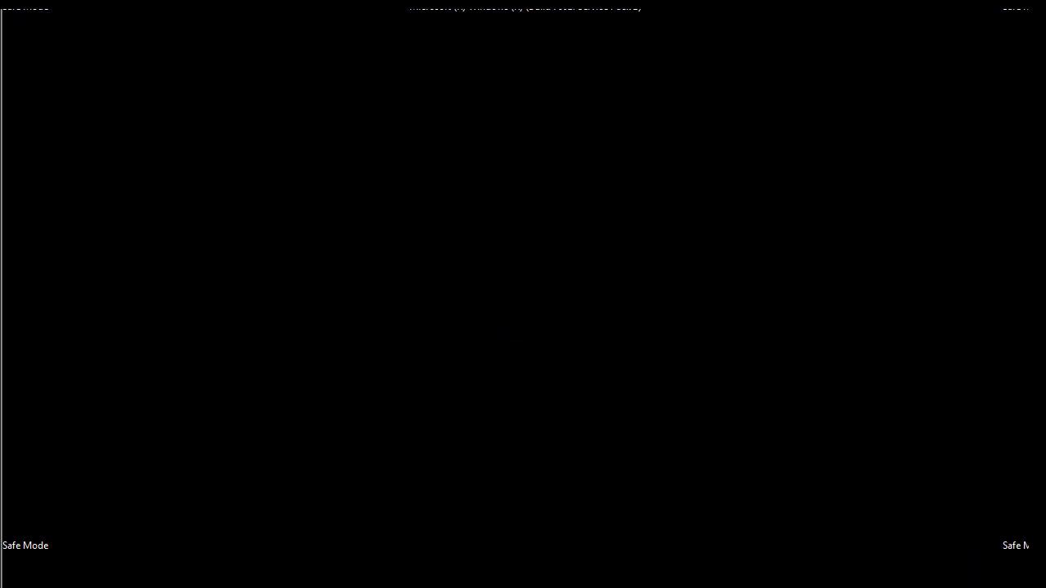